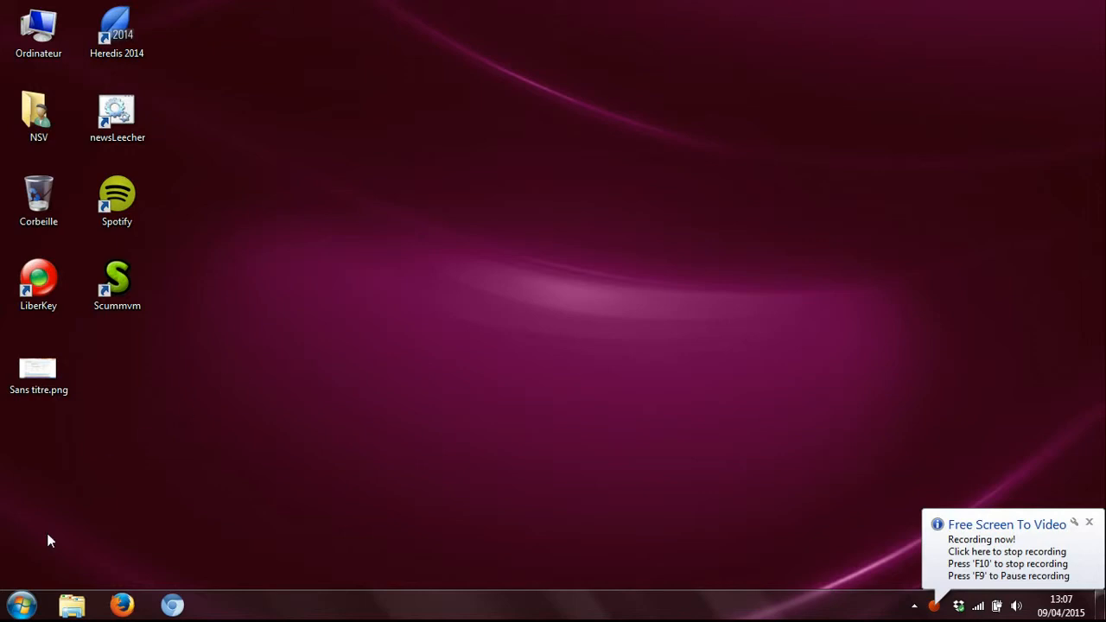
Open Microsoft Excel 2010 and enter the date 2015-04-09 in cell C3 of the blank workbook.
{"action": "left_click", "coordinate": [22, 605]}
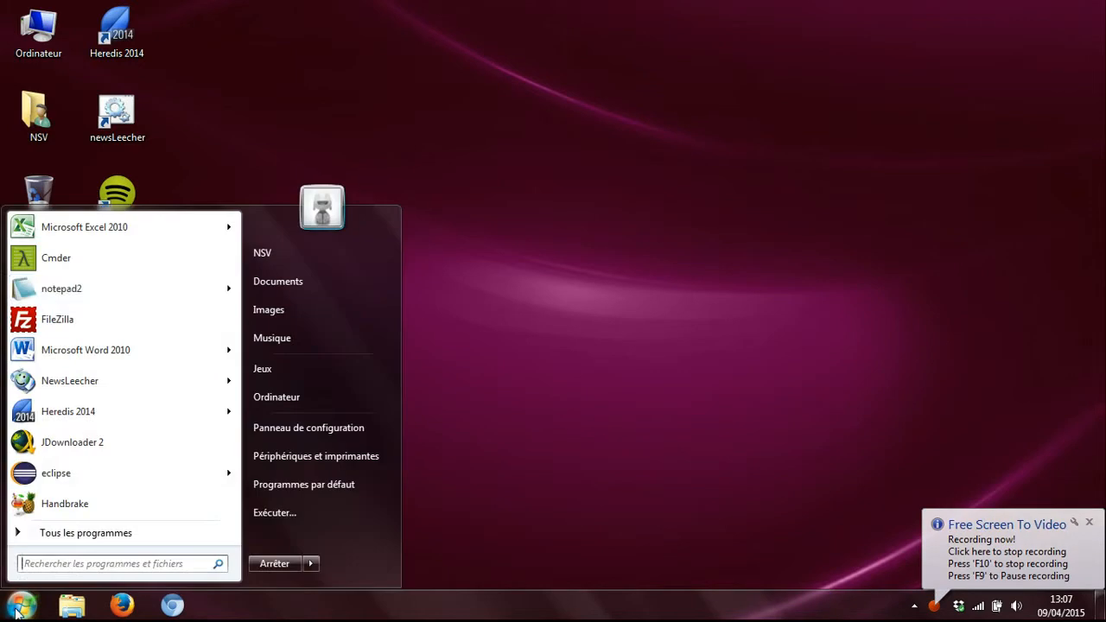
{"action": "left_click", "coordinate": [118, 233]}
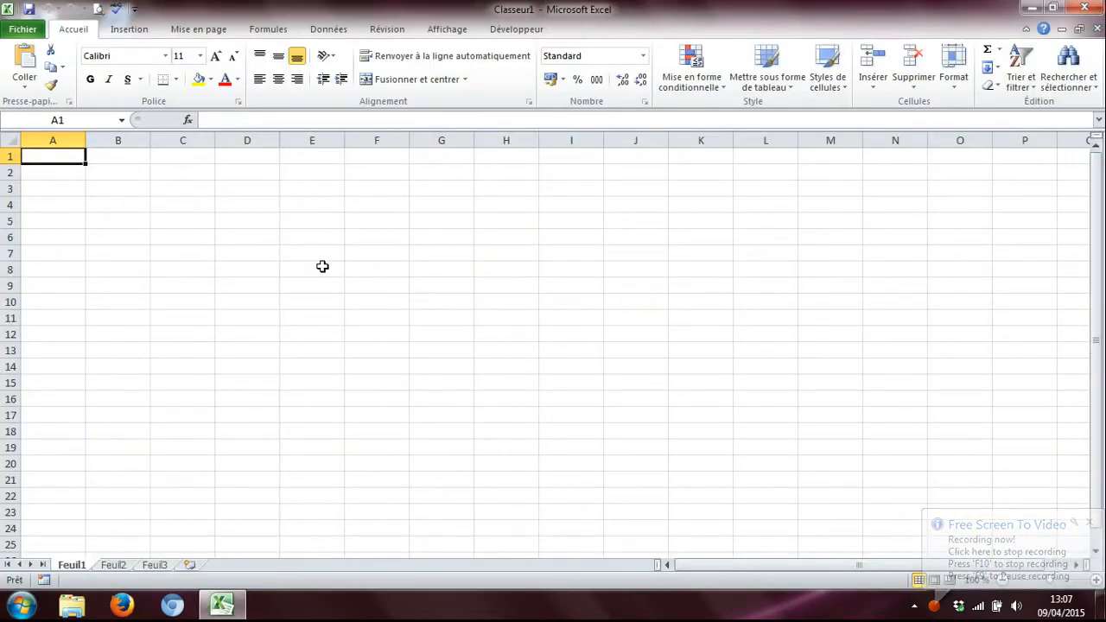
{"action": "left_click", "coordinate": [171, 187]}
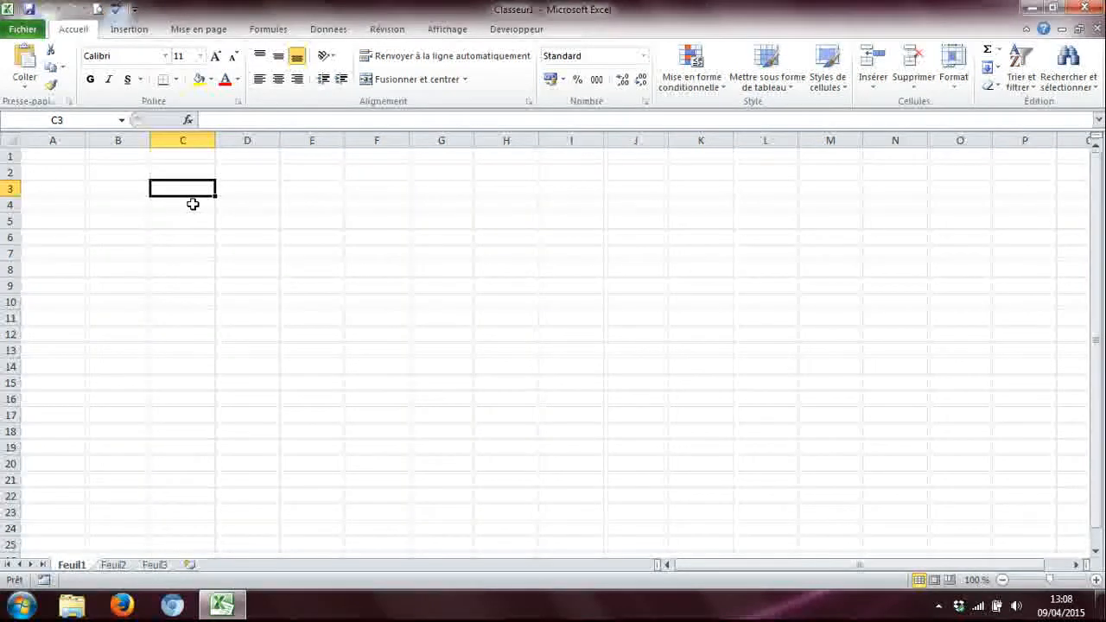
{"action": "type", "text": "201"}
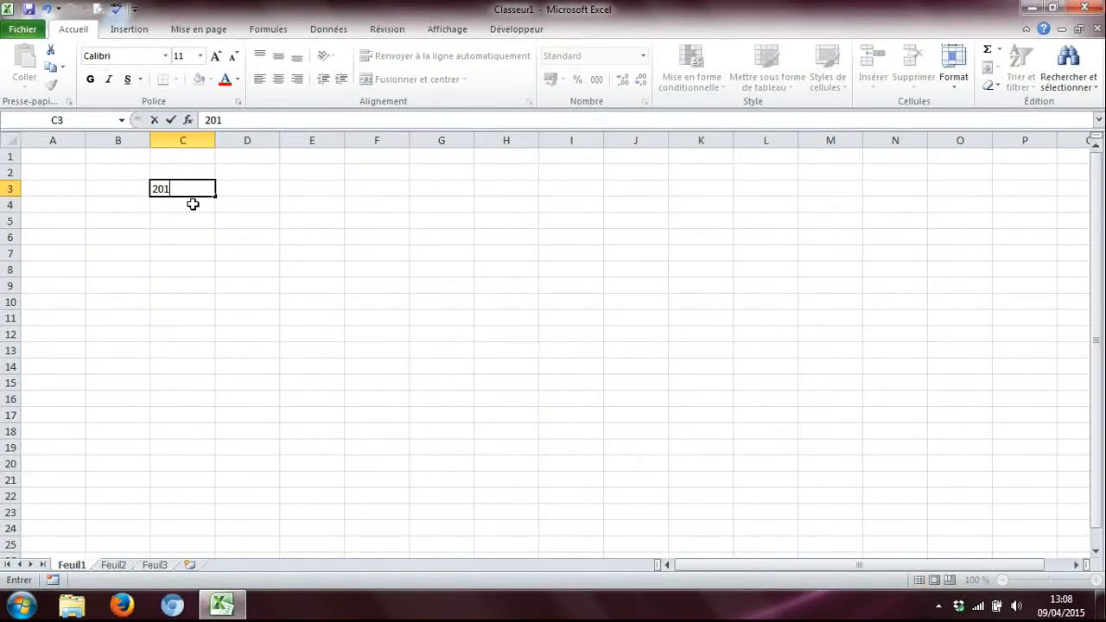
{"action": "type", "text": "5-04-09"}
{"action": "key", "text": "Return"}
{"action": "key", "text": "Up"}
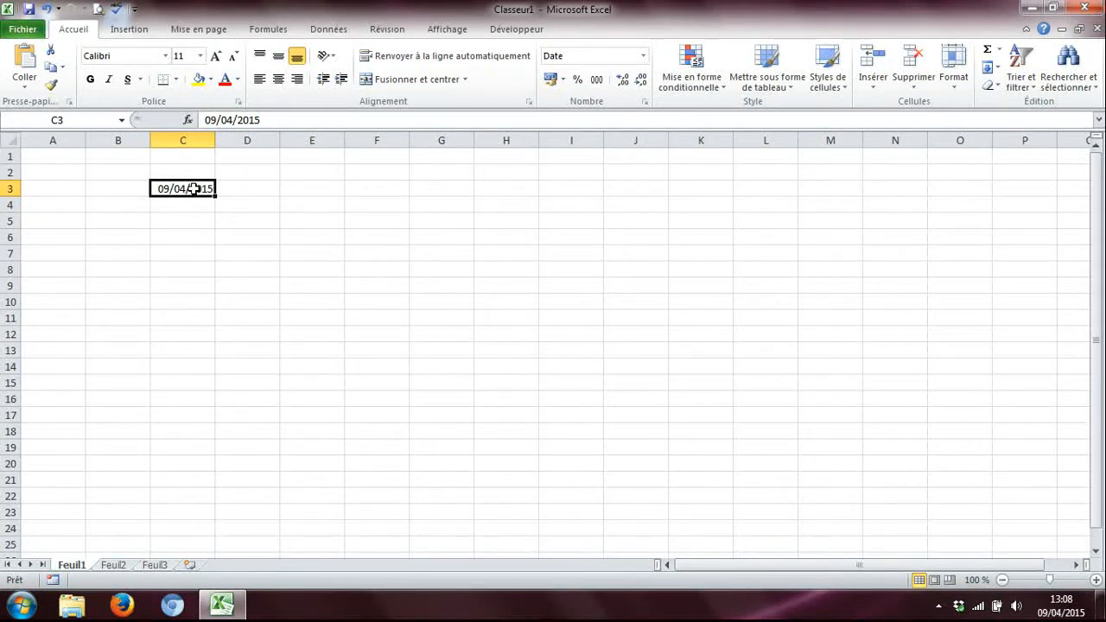
{"action": "key", "text": "Return"}
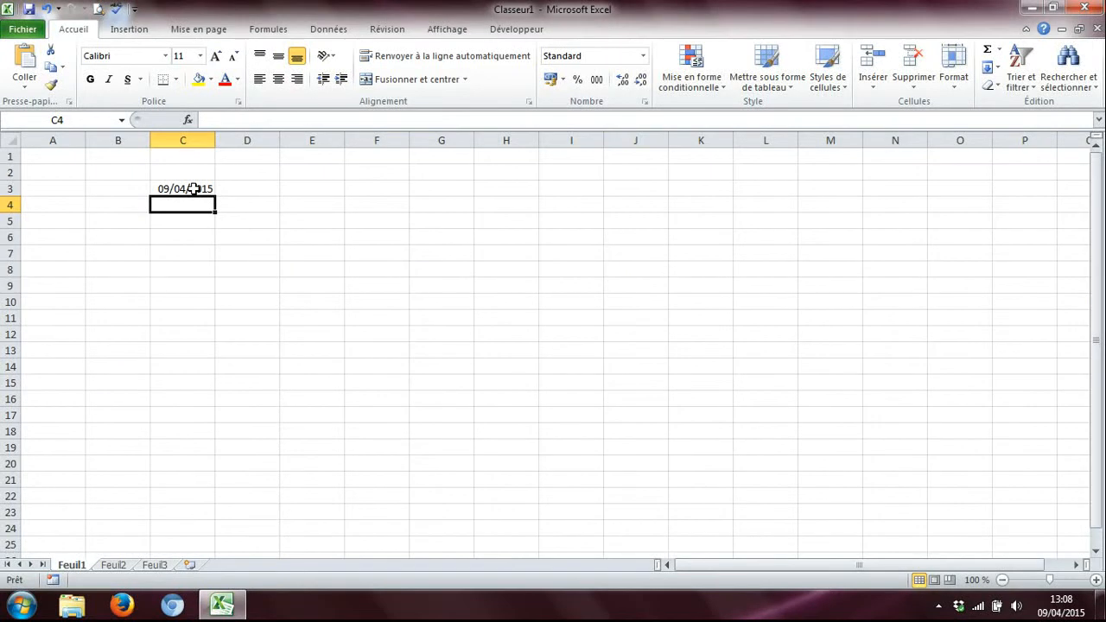
{"action": "left_click", "coordinate": [194, 188]}
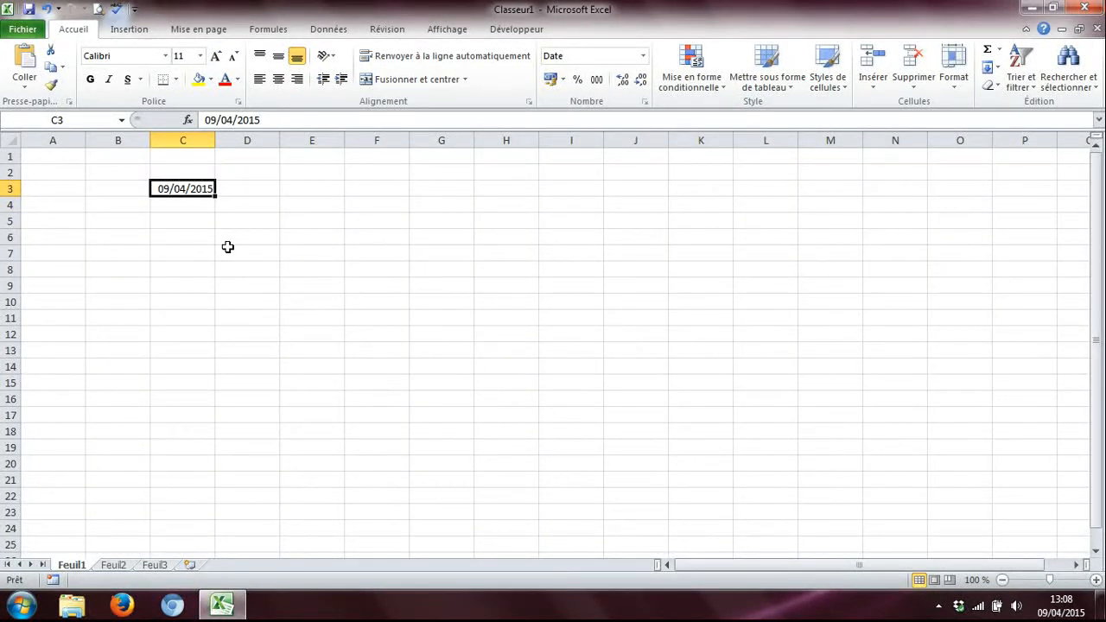
{"action": "key", "text": "Return"}
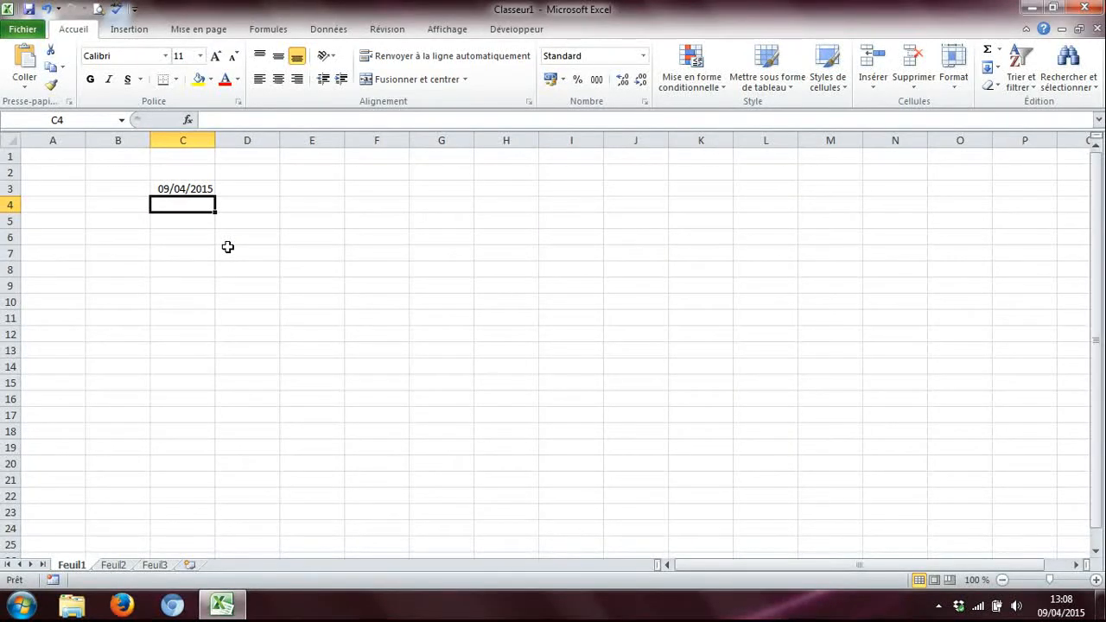
Enter 2015-04-09 in cell C4 as text by prefixing it with an apostrophe.
{"action": "left_click", "coordinate": [1096, 580]}
{"action": "left_click", "coordinate": [1096, 579]}
{"action": "left_click", "coordinate": [1095, 580]}
{"action": "left_click", "coordinate": [1095, 579]}
{"action": "left_click", "coordinate": [1095, 580]}
{"action": "left_click", "coordinate": [1095, 580]}
{"action": "left_click", "coordinate": [1095, 580]}
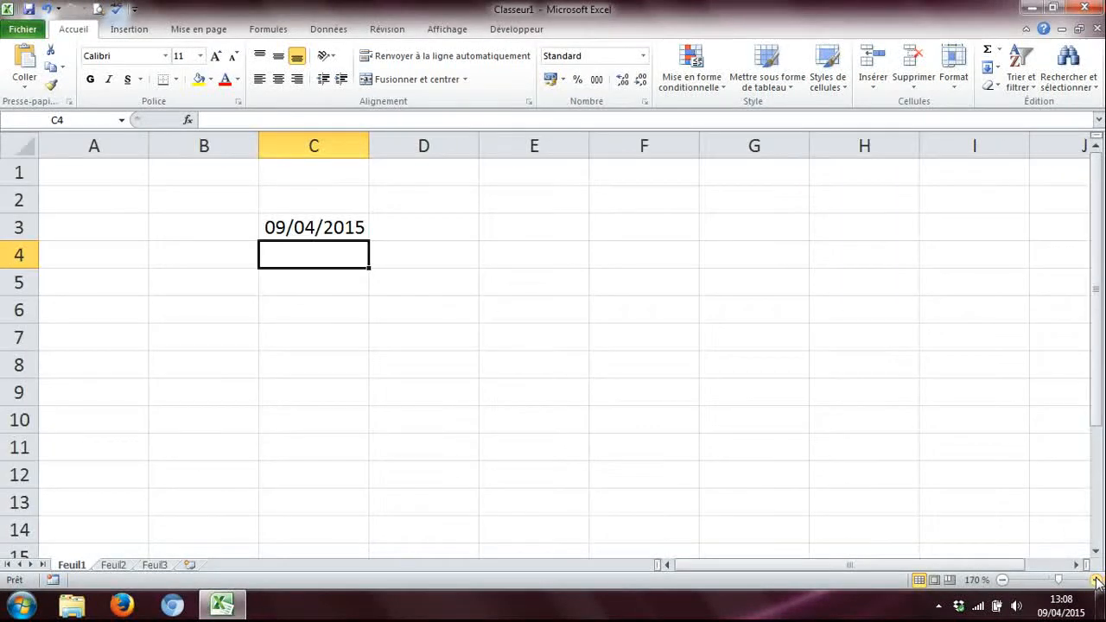
{"action": "left_click", "coordinate": [1095, 580]}
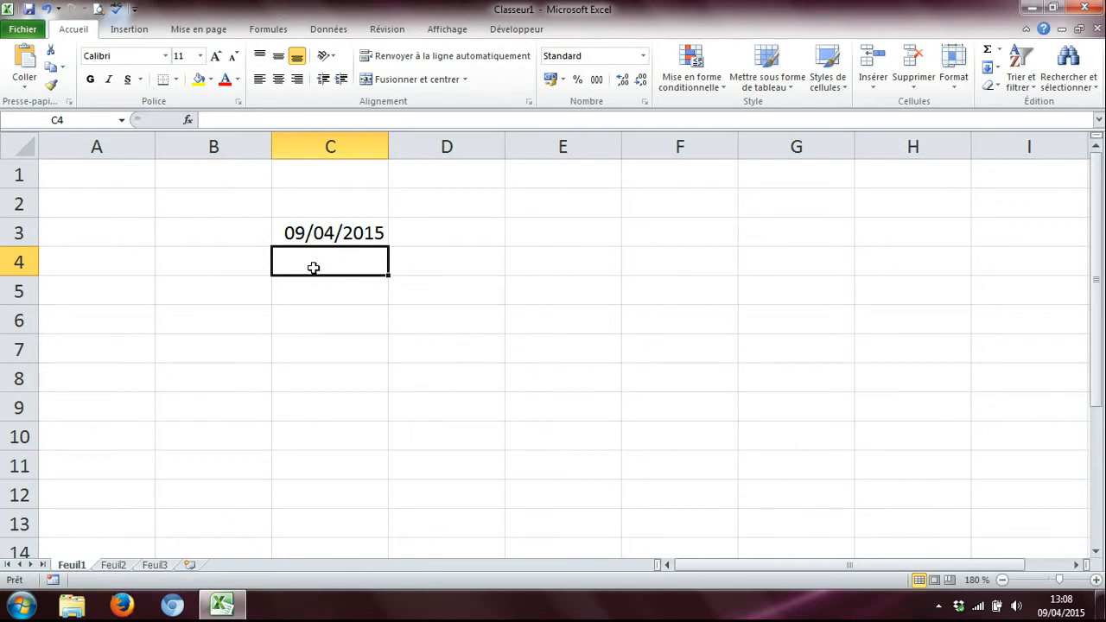
{"action": "type", "text": "2"}
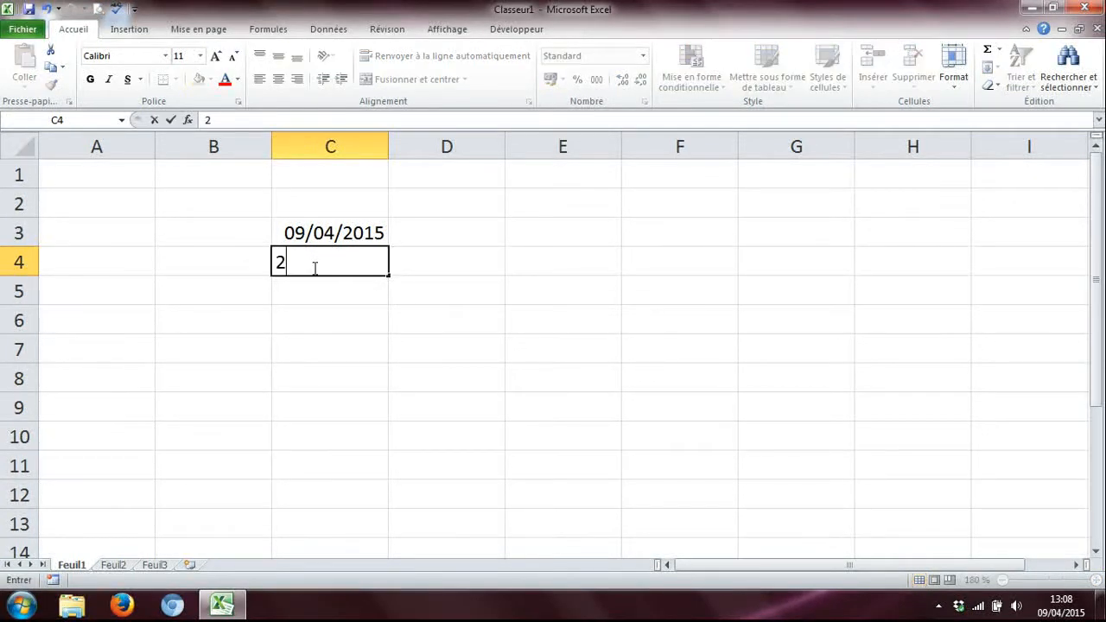
{"action": "type", "text": "015-04-09"}
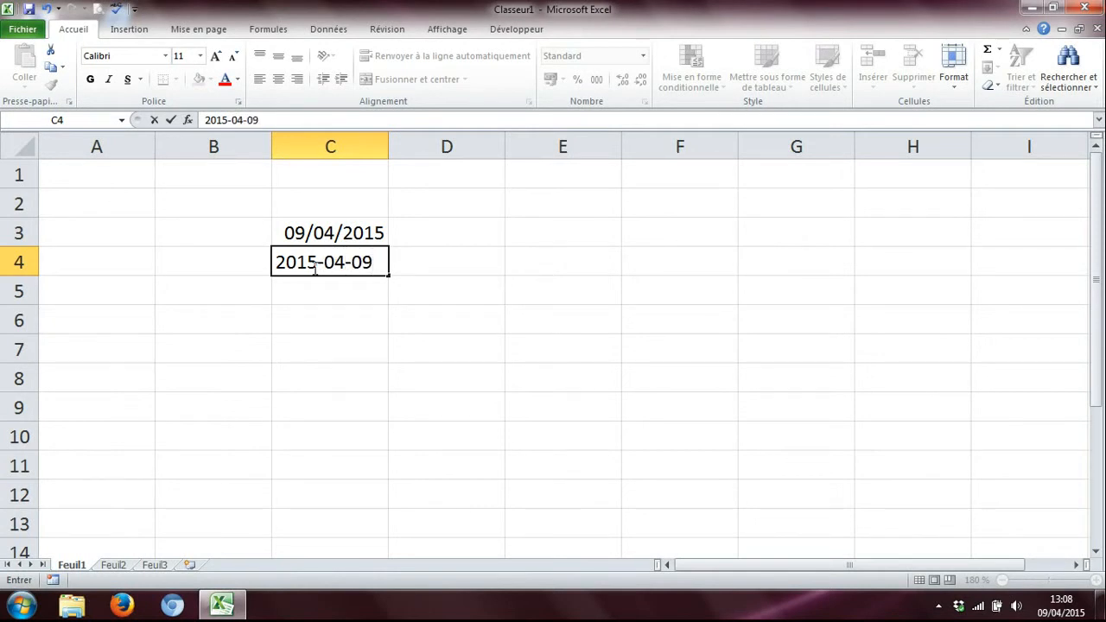
{"action": "left_click", "coordinate": [278, 261]}
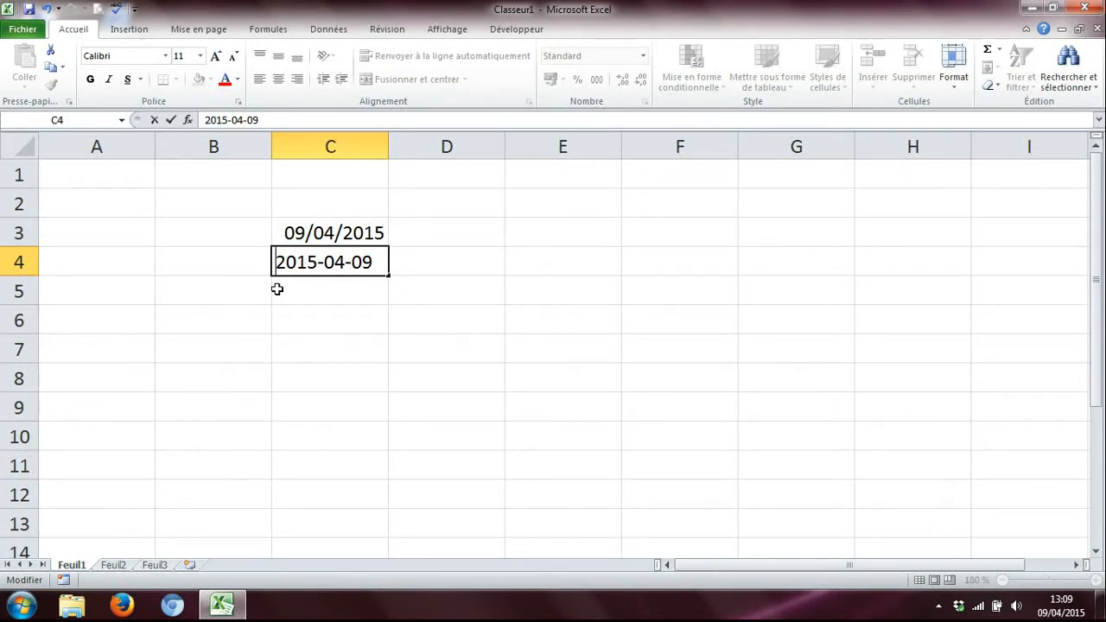
{"action": "type", "text": "'"}
{"action": "key", "text": "Return"}
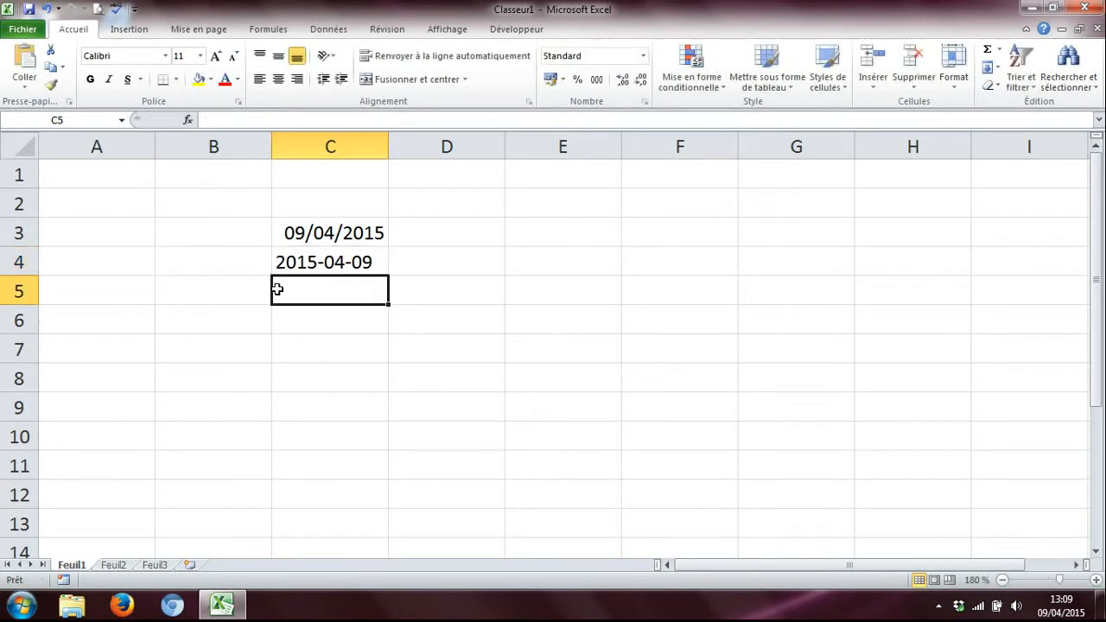
Compare the stored content and number format of the entries in cells C3 and C4.
{"action": "left_click", "coordinate": [342, 259]}
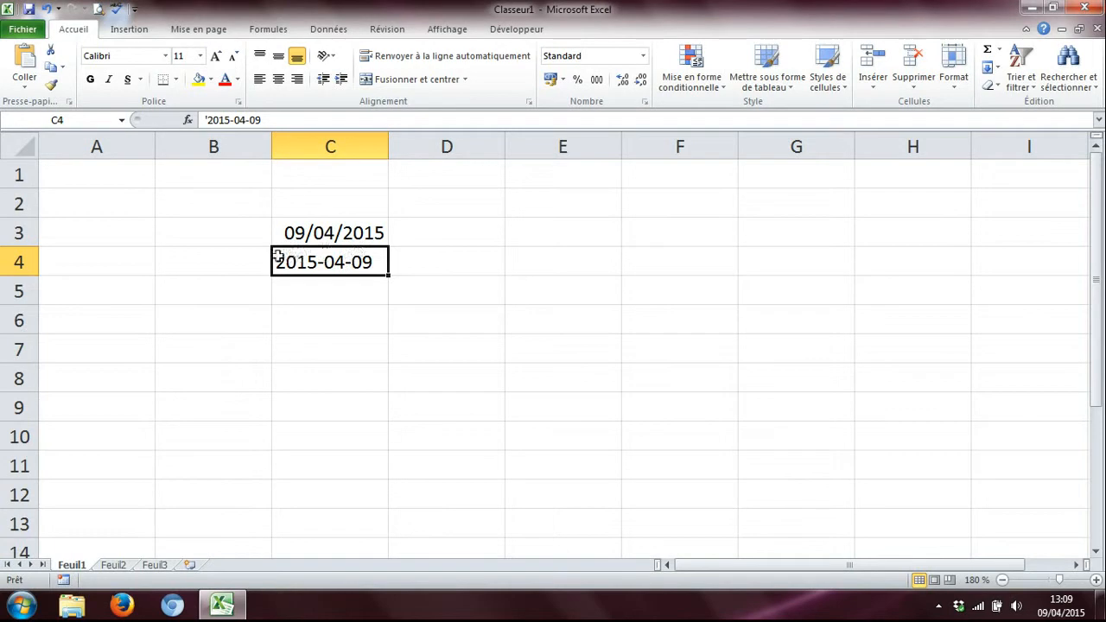
{"action": "left_click", "coordinate": [289, 286]}
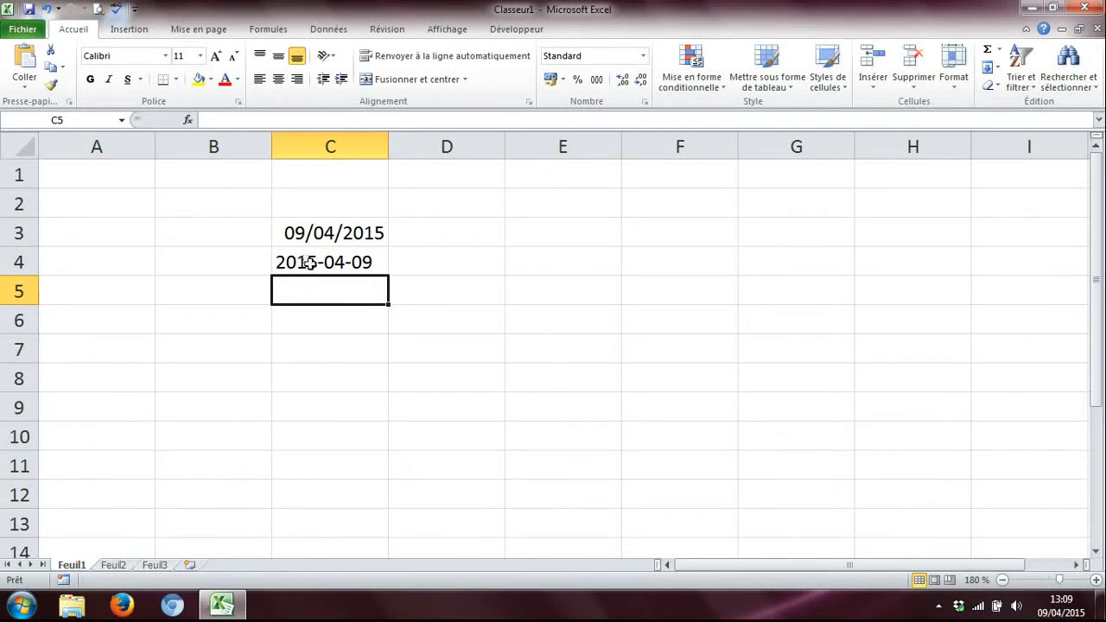
{"action": "left_click", "coordinate": [309, 263]}
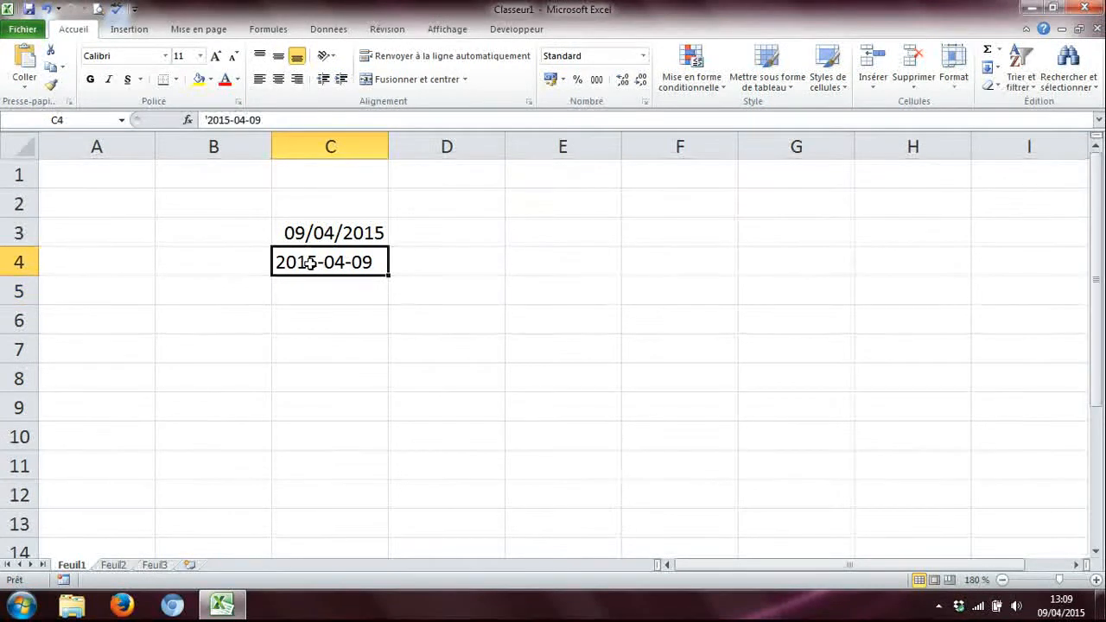
{"action": "left_click", "coordinate": [357, 228]}
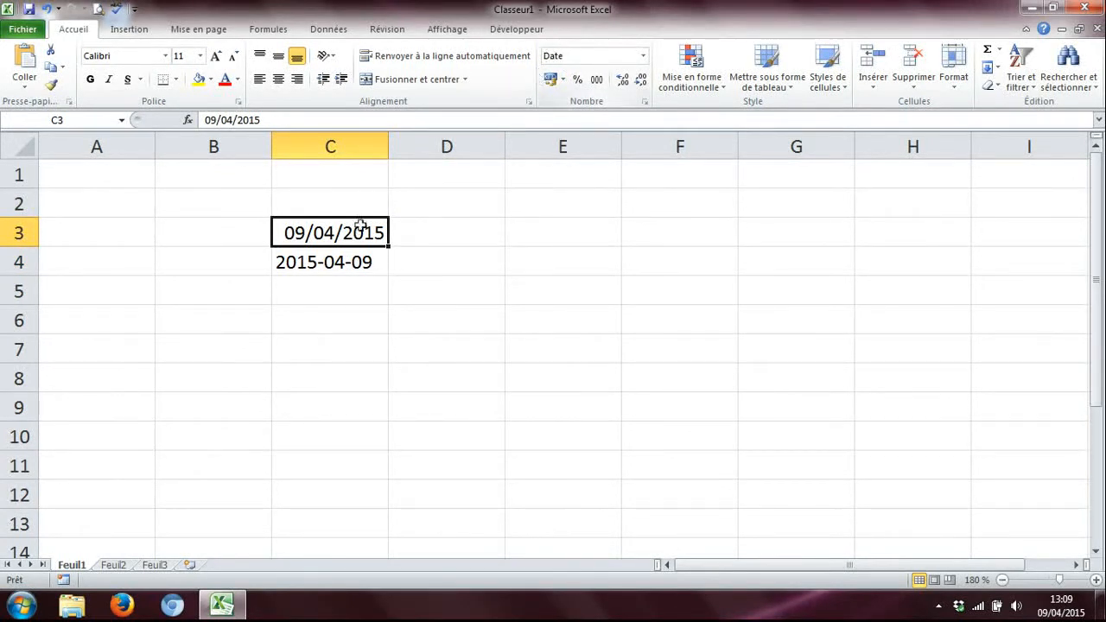
{"action": "left_click", "coordinate": [344, 270]}
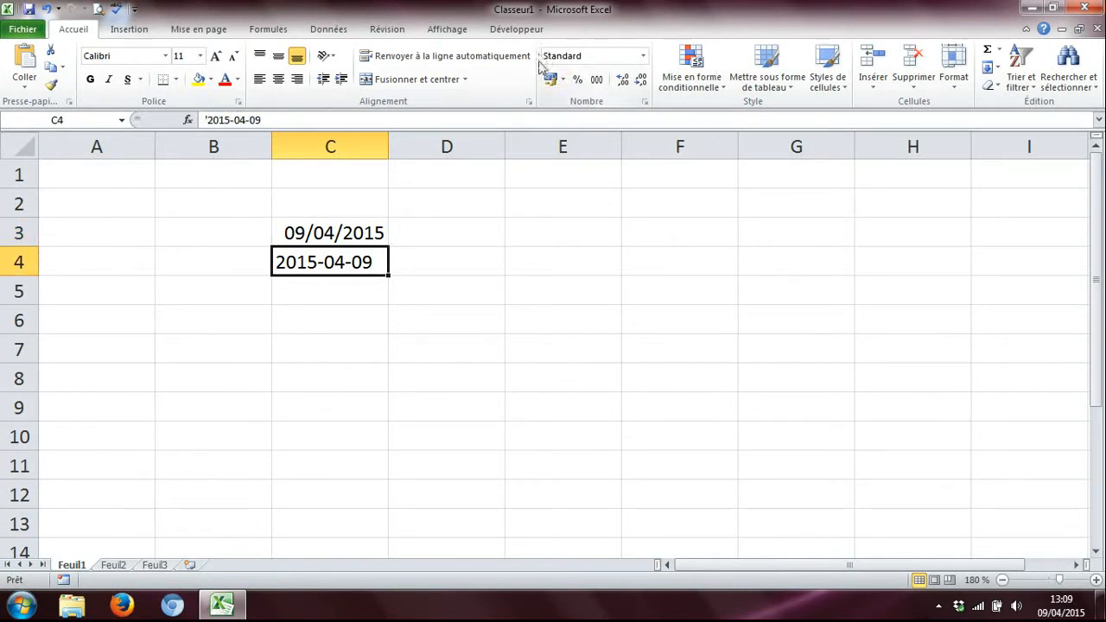
Enter the date 09-04-2015 without an apostrophe in cell C5 and check its number format.
{"action": "left_click", "coordinate": [350, 285]}
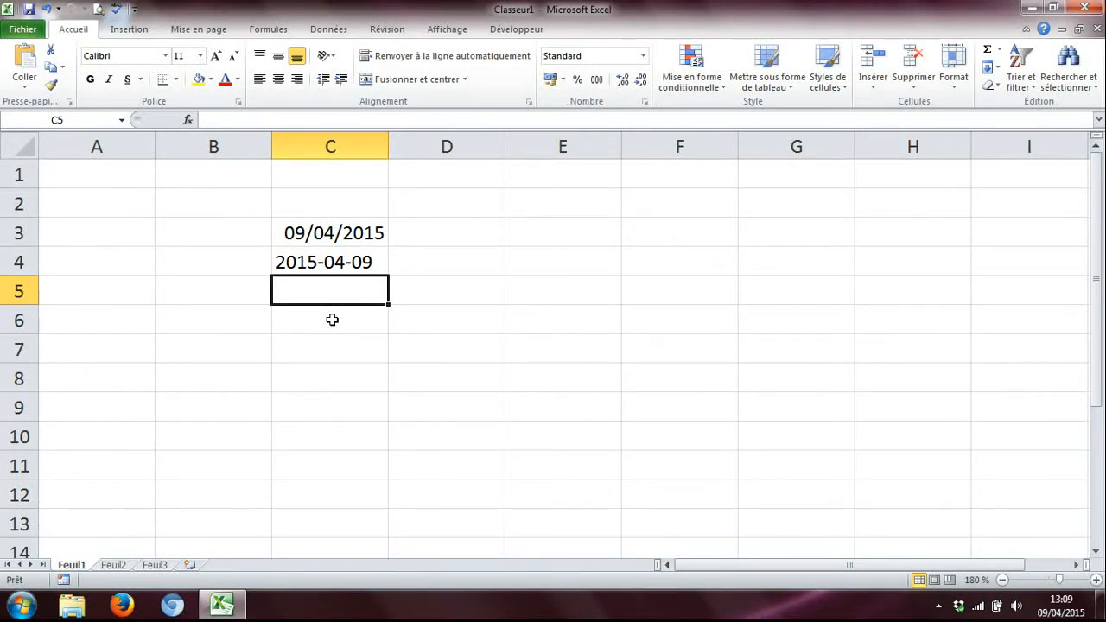
{"action": "type", "text": "09-"}
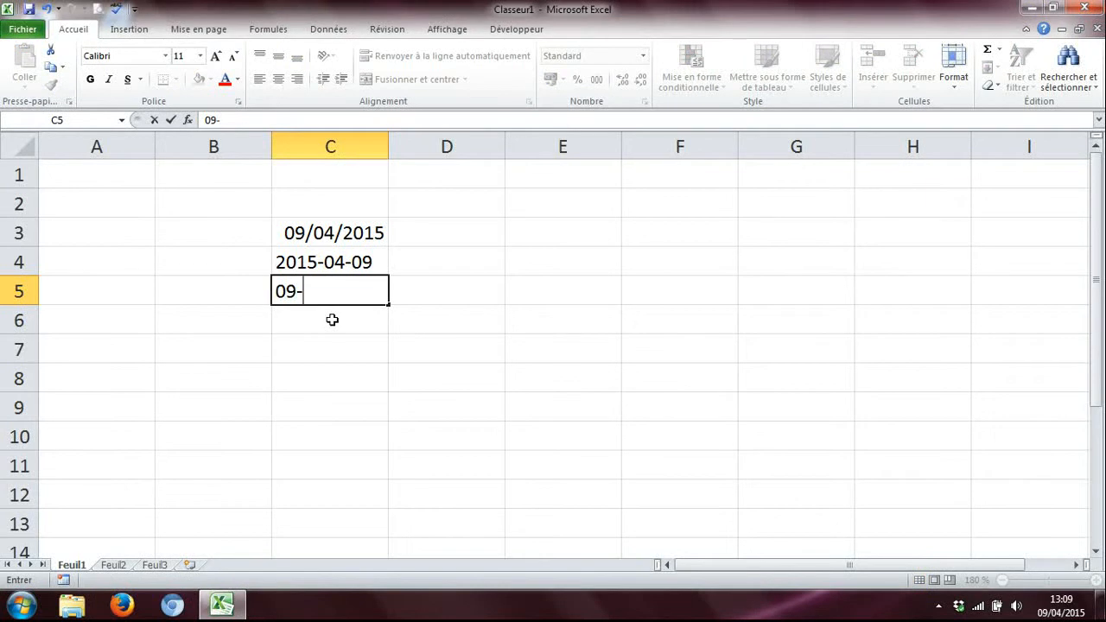
{"action": "type", "text": "04-2015"}
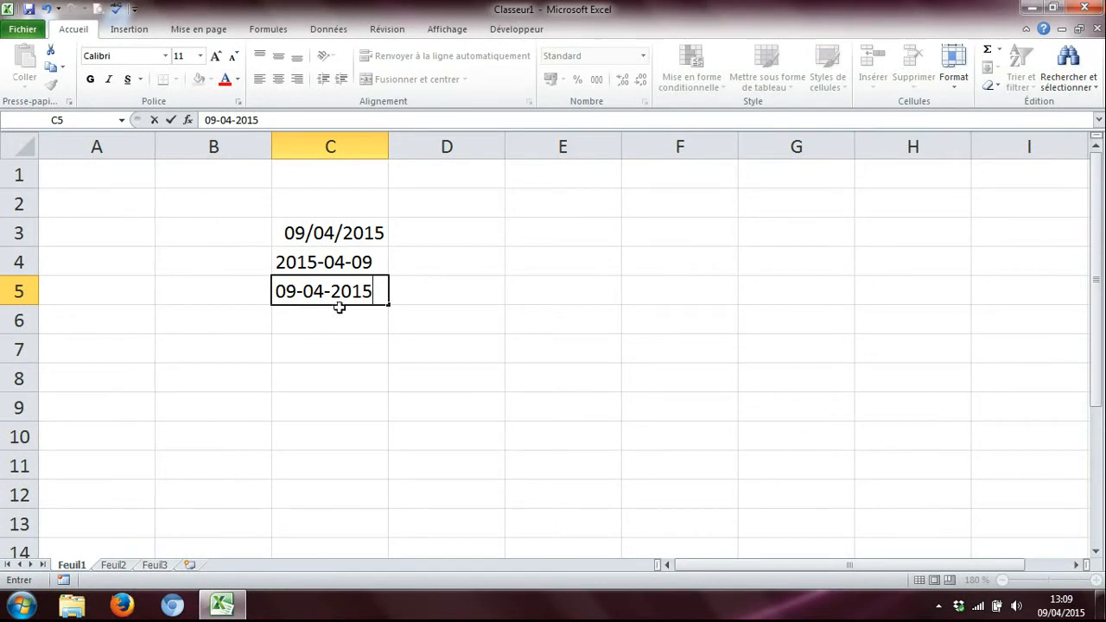
{"action": "key", "text": "Return"}
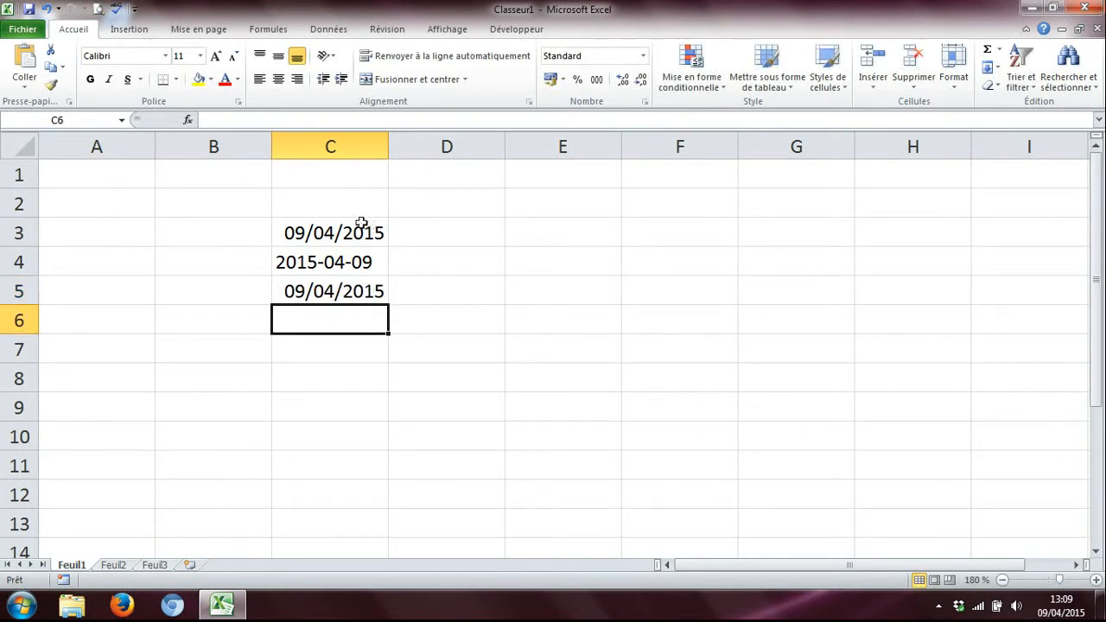
{"action": "left_click", "coordinate": [343, 291]}
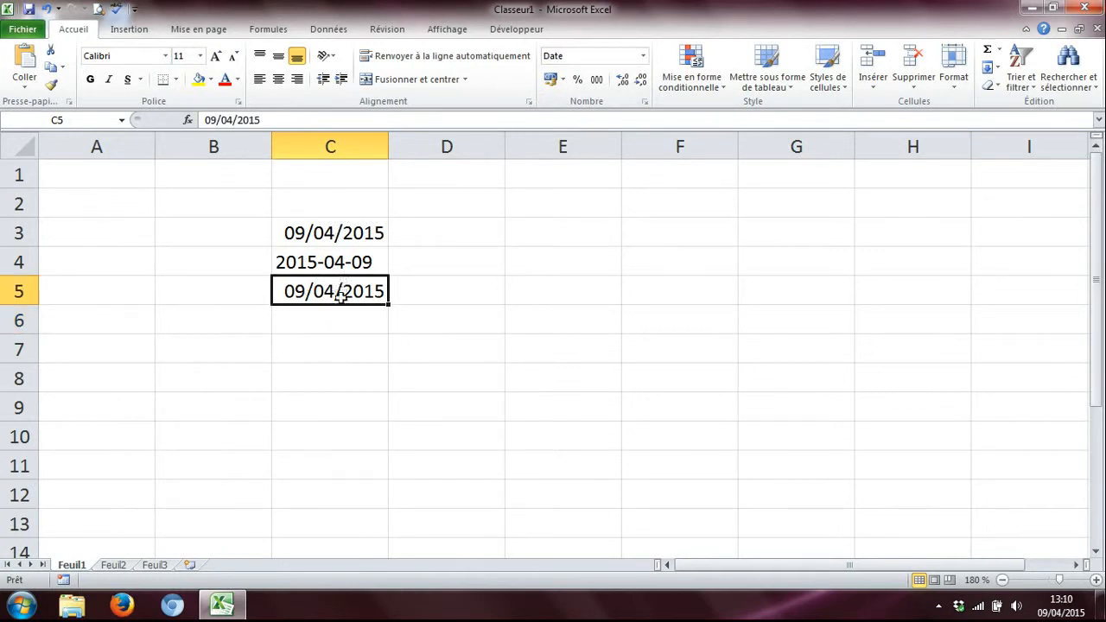
Enter 09-04-2015 in cell C6 as text by prefixing it with an apostrophe.
{"action": "left_click", "coordinate": [322, 318]}
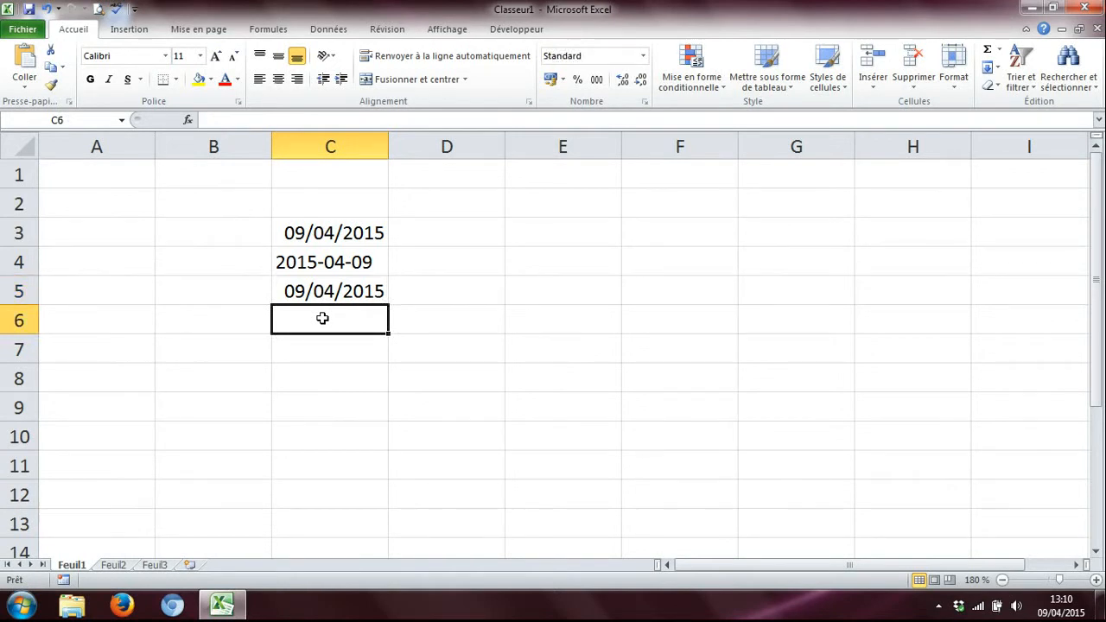
{"action": "type", "text": "'"}
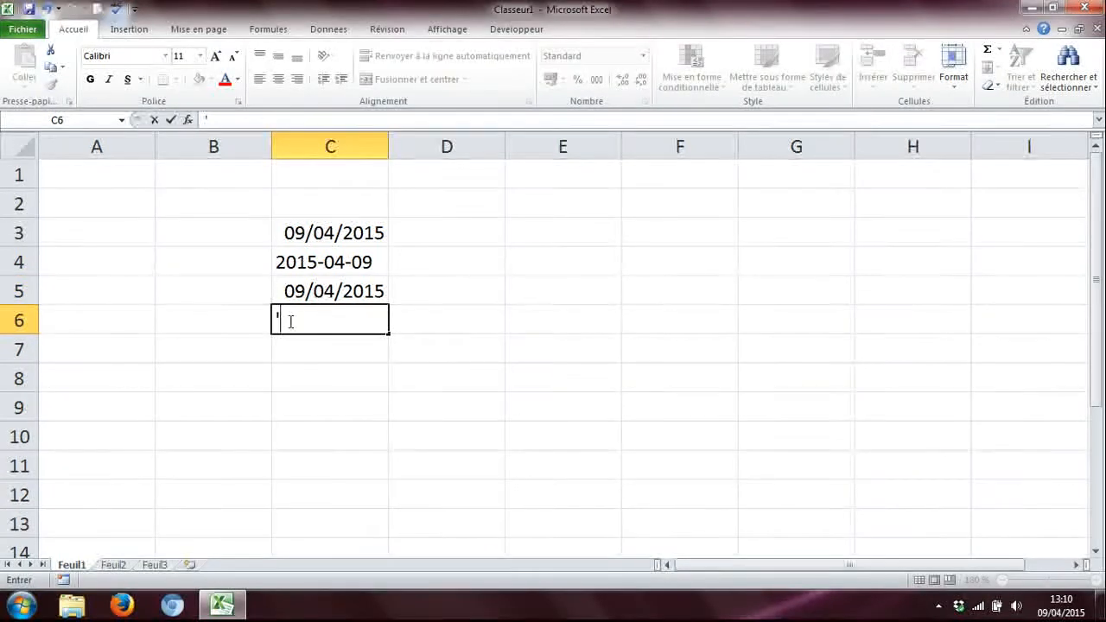
{"action": "type", "text": "09"}
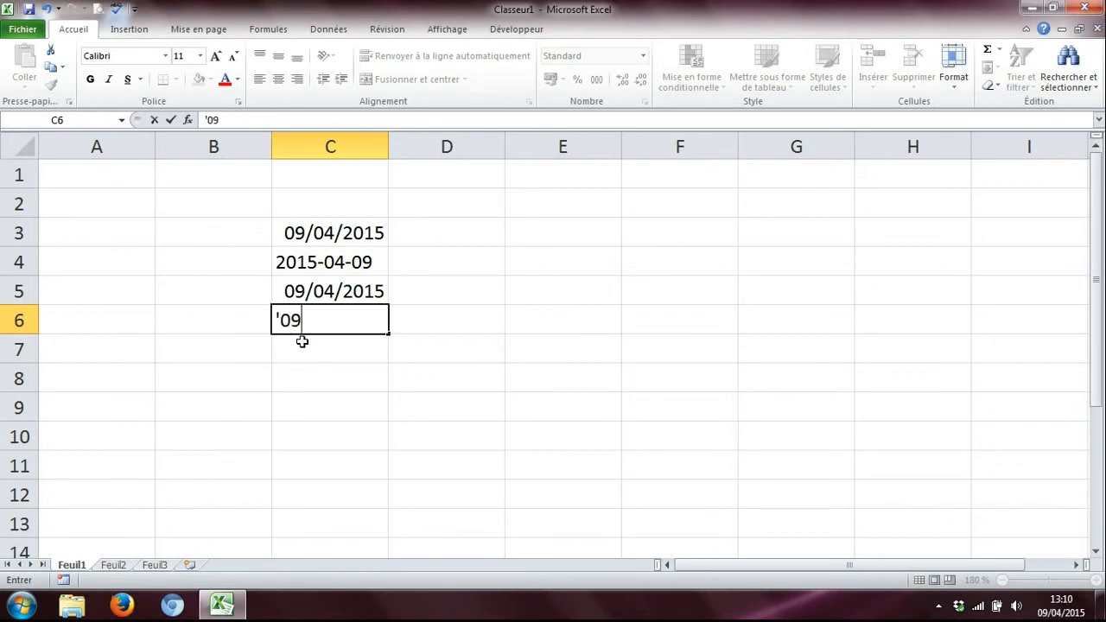
{"action": "type", "text": "-04-201"}
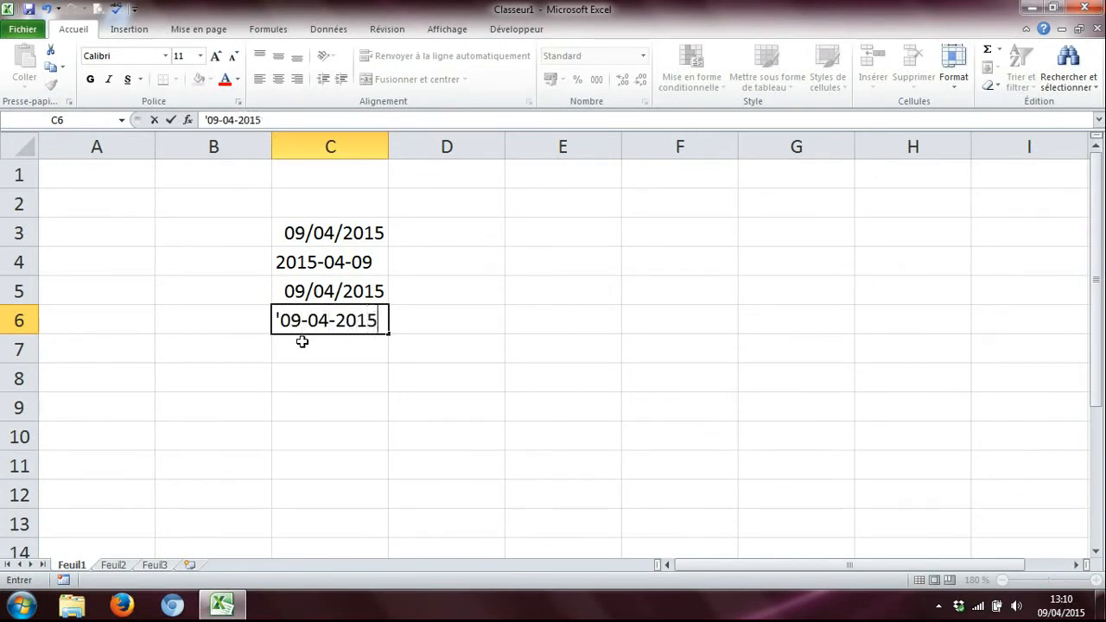
{"action": "type", "text": "5"}
{"action": "key", "text": "Tab"}
{"action": "left_click", "coordinate": [337, 319]}
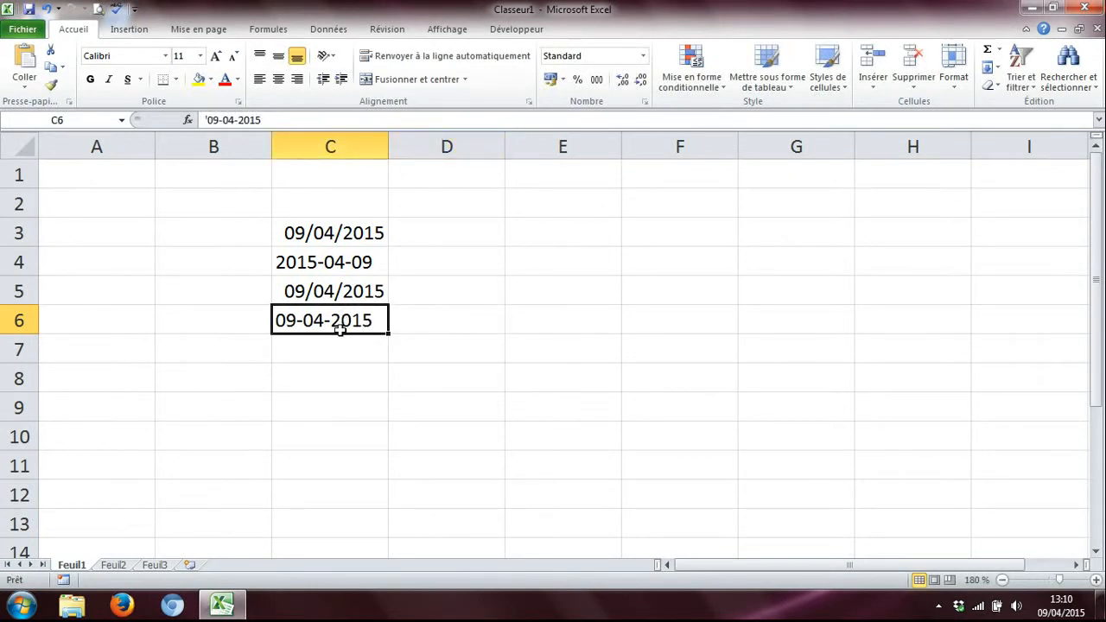
Delete the whole of row 5 from the sheet.
{"action": "left_click", "coordinate": [353, 290]}
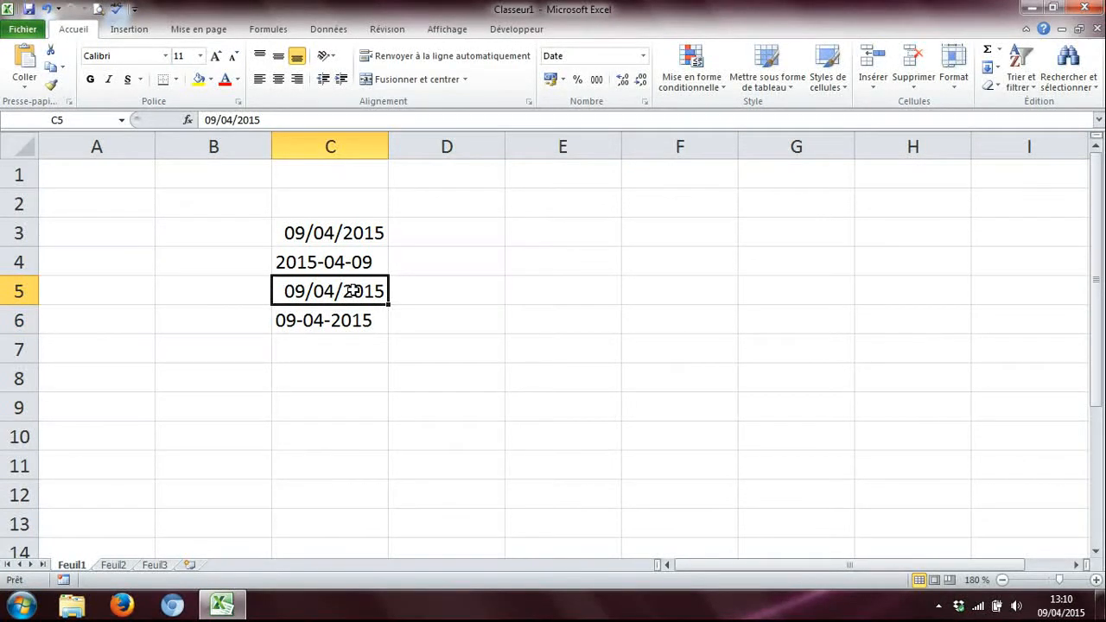
{"action": "left_click", "coordinate": [19, 290]}
{"action": "right_click", "coordinate": [19, 290]}
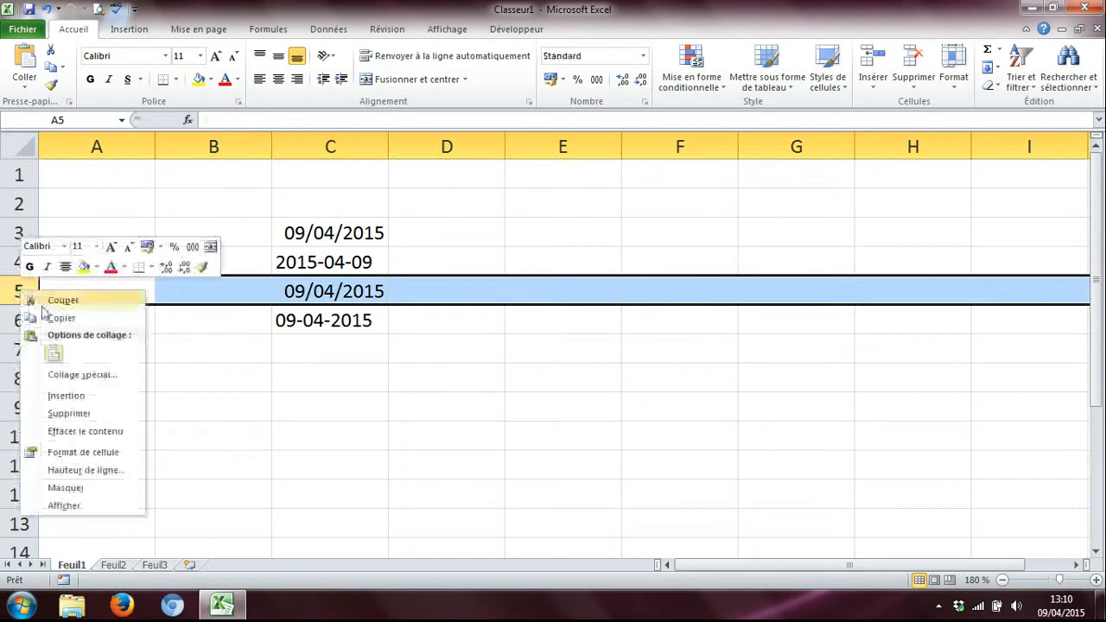
{"action": "left_click", "coordinate": [69, 414]}
Label cell B3 "Date formattée" and fit column B's width to its content.
{"action": "left_click", "coordinate": [331, 234]}
{"action": "left_click", "coordinate": [231, 235]}
{"action": "type", "text": "Date"}
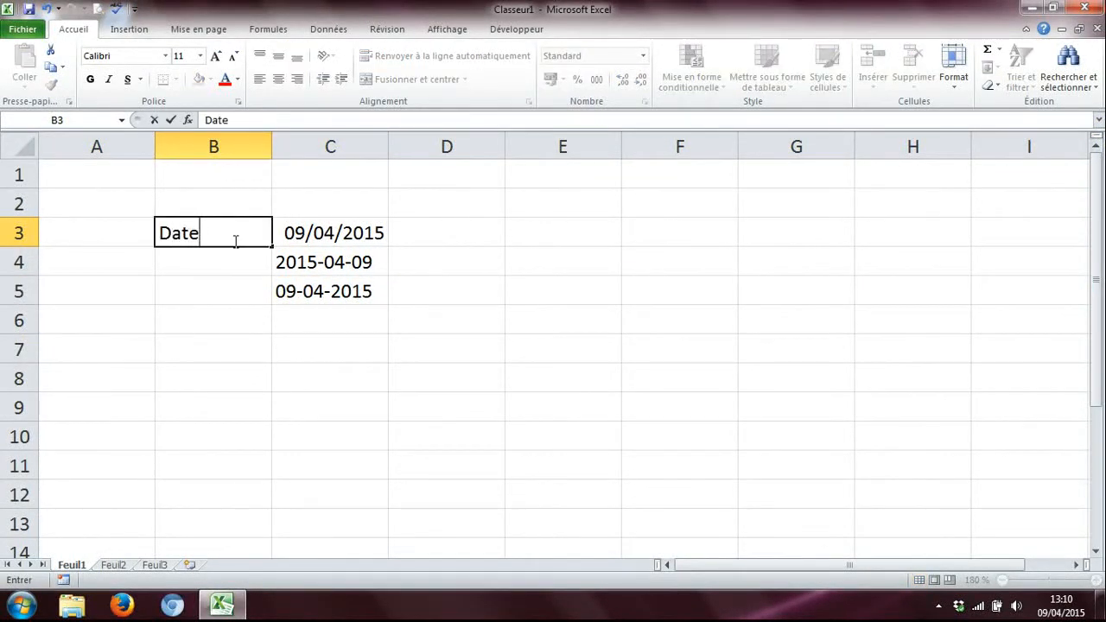
{"action": "type", "text": " formatt"}
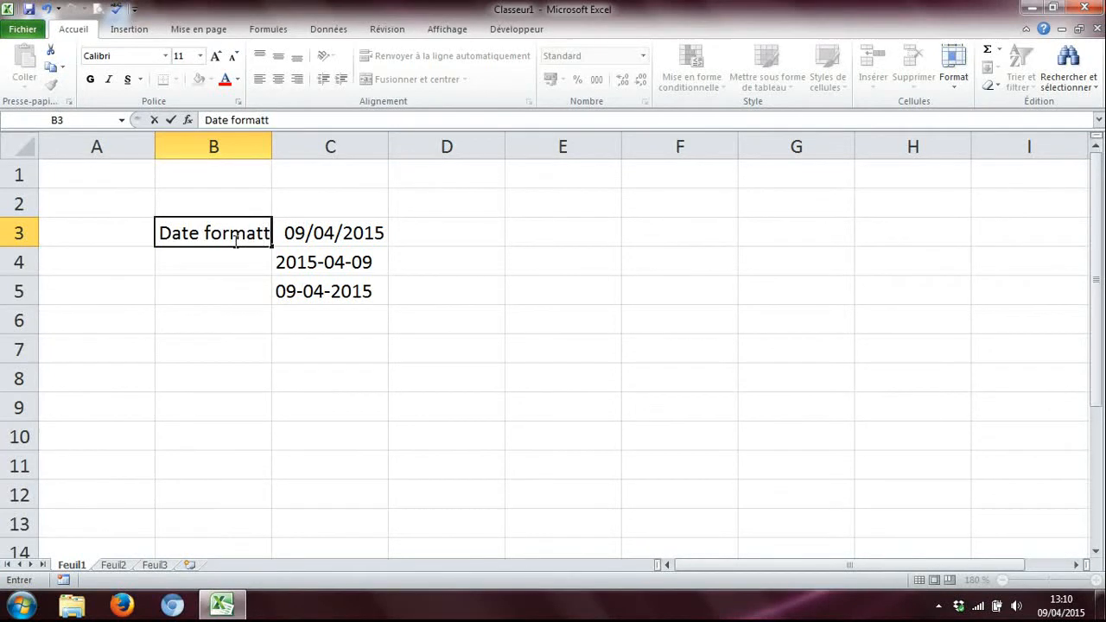
{"action": "type", "text": "ée"}
{"action": "key", "text": "Return"}
{"action": "double_click", "coordinate": [272, 144]}
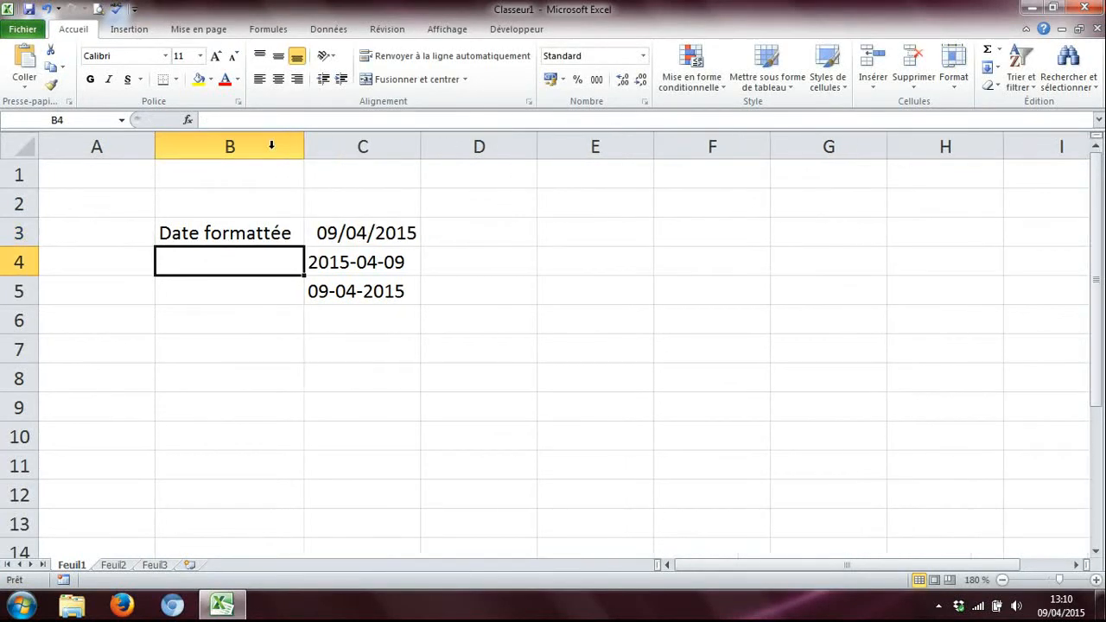
Label cell B4 "Date anglaise" and cell B5 "Date française".
{"action": "type", "text": "Date"}
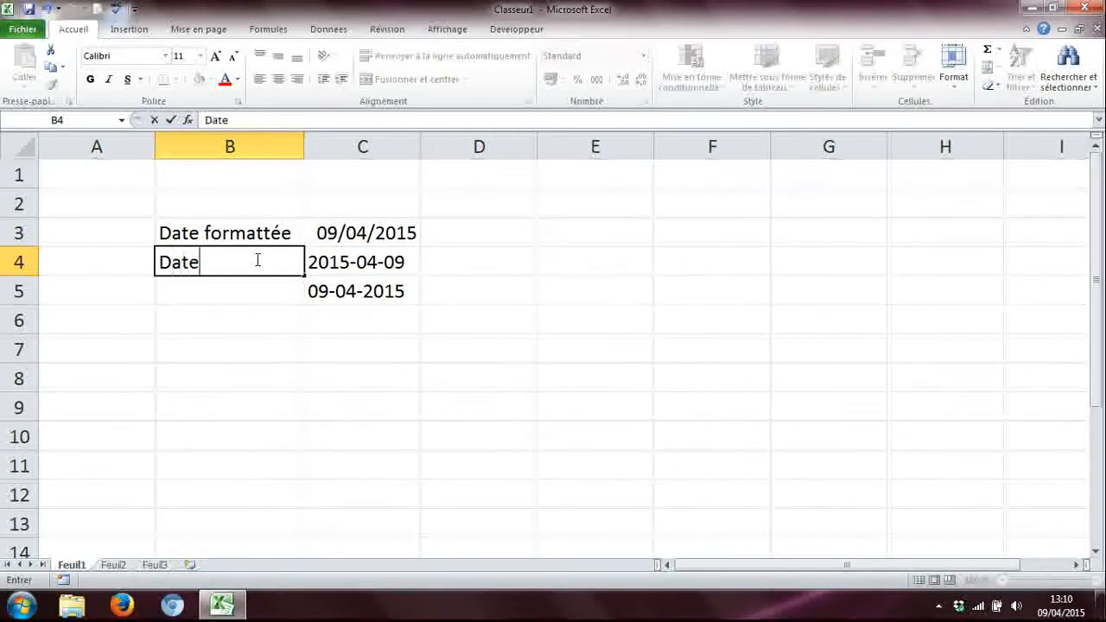
{"action": "type", "text": " anglaise"}
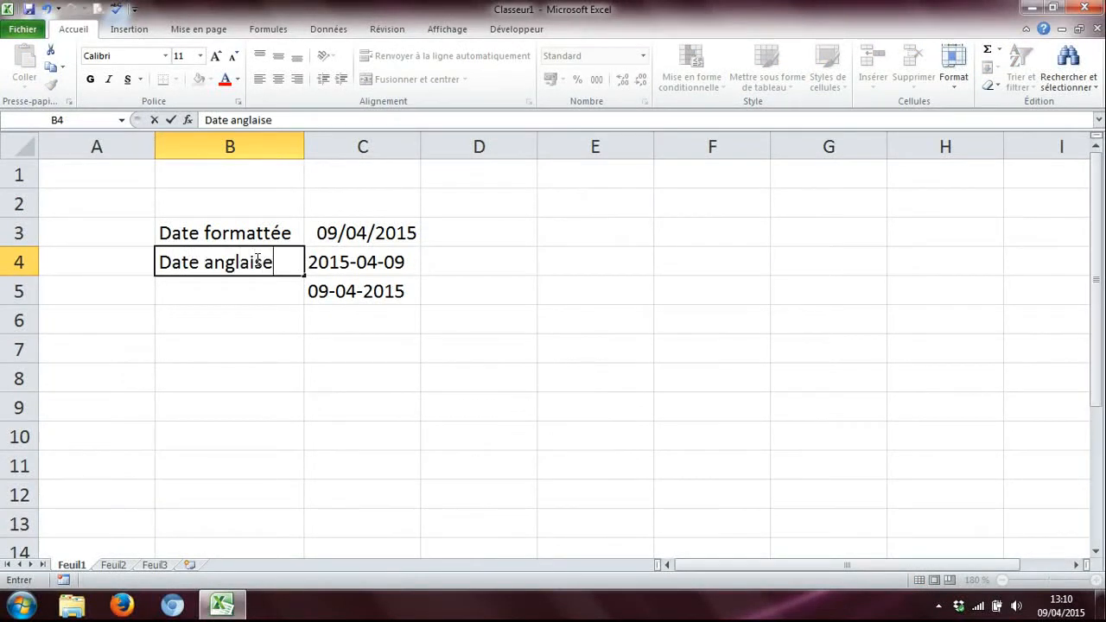
{"action": "key", "text": "Return"}
{"action": "type", "text": "Date "}
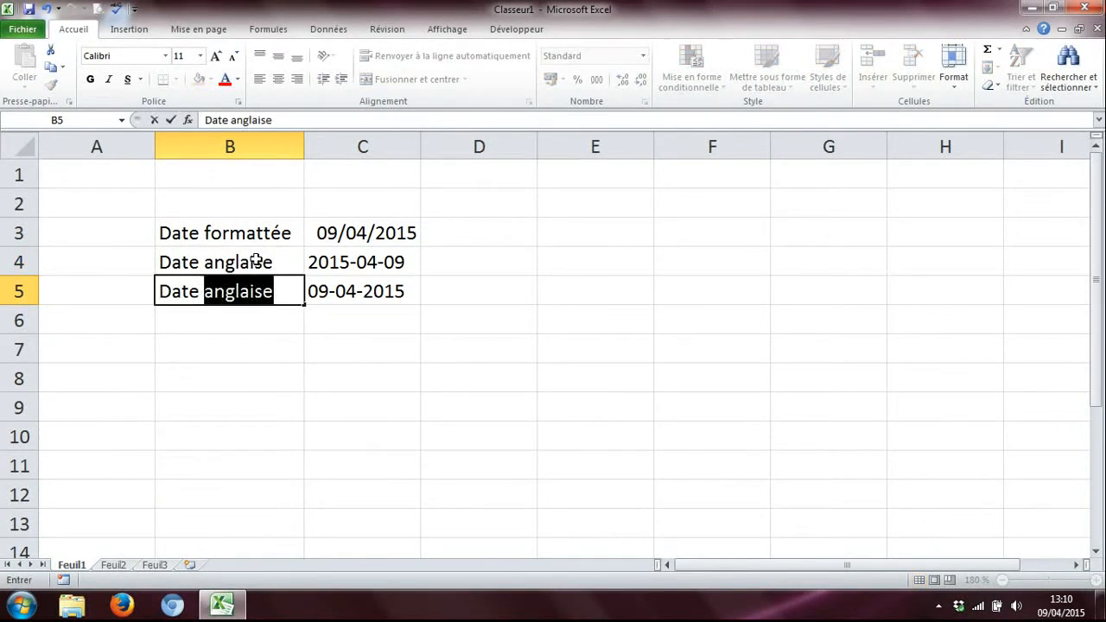
{"action": "type", "text": "française"}
{"action": "key", "text": "Return"}
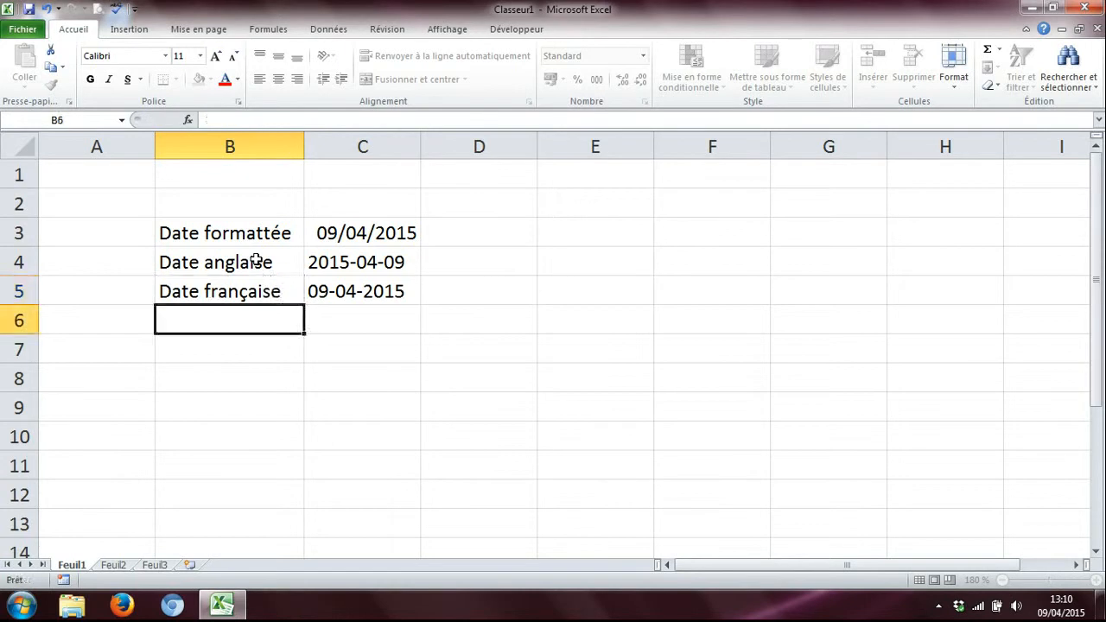
Start a CONCATENER formula in cell D4, beside the English-format text date.
{"action": "key", "text": "Up"}
{"action": "key", "text": "Up"}
{"action": "key", "text": "Up"}
{"action": "key", "text": "Right"}
{"action": "key", "text": "Right"}
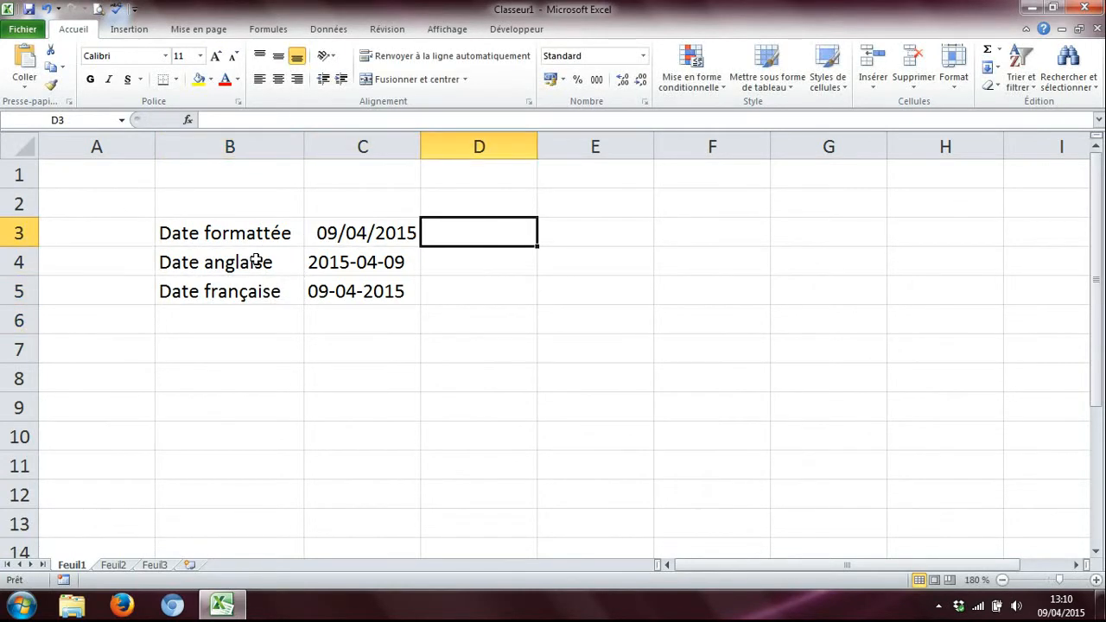
{"action": "key", "text": "Down"}
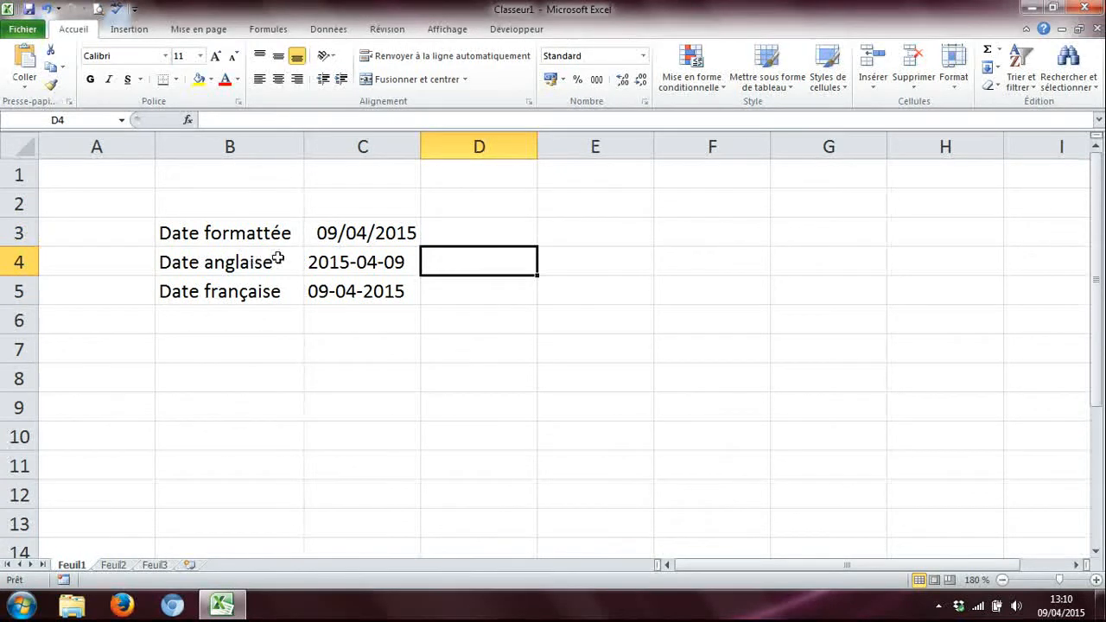
{"action": "left_click", "coordinate": [373, 263]}
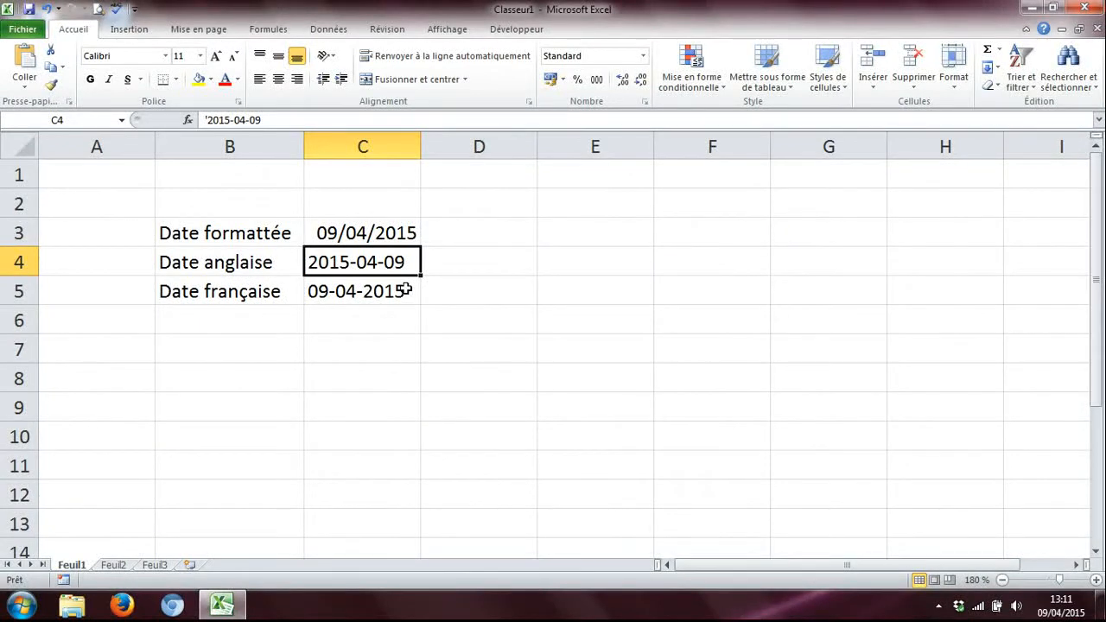
{"action": "left_click", "coordinate": [442, 259]}
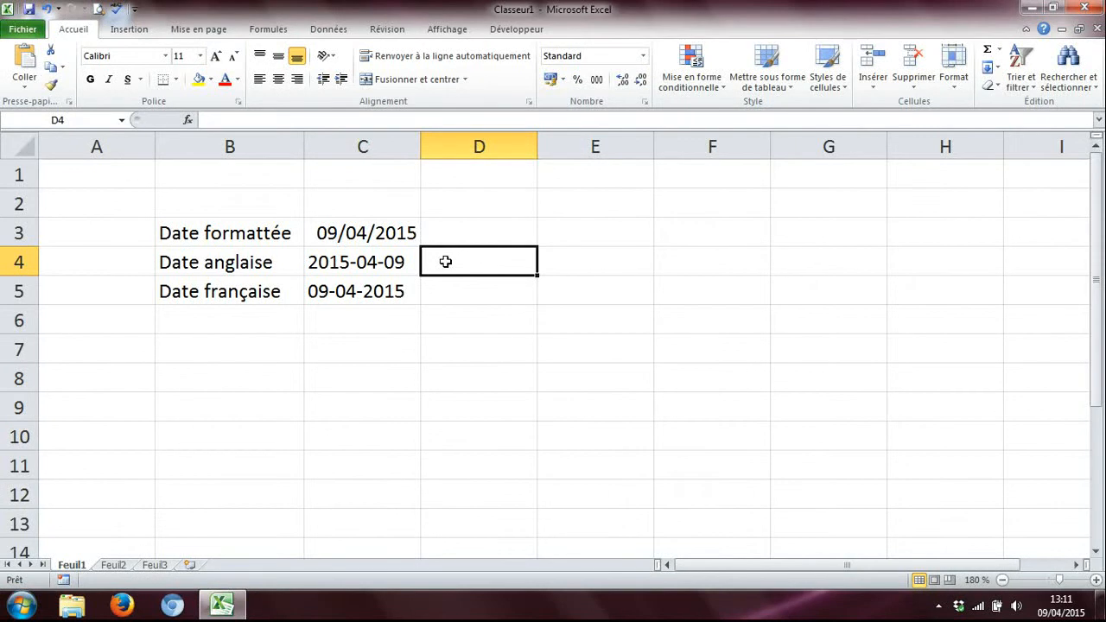
{"action": "type", "text": "="}
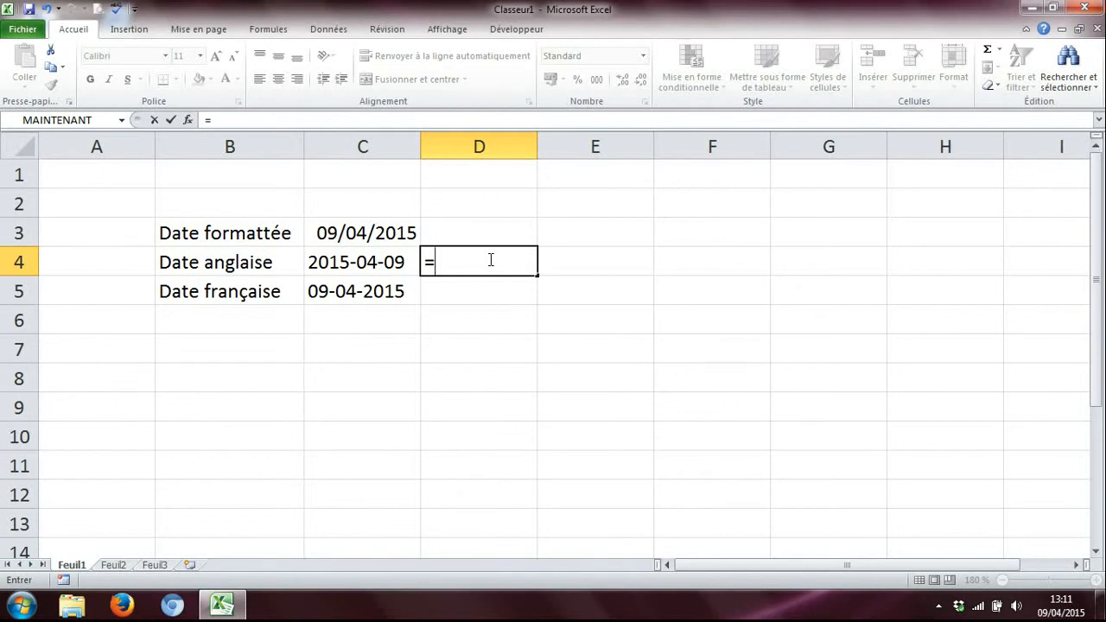
{"action": "type", "text": "CONC"}
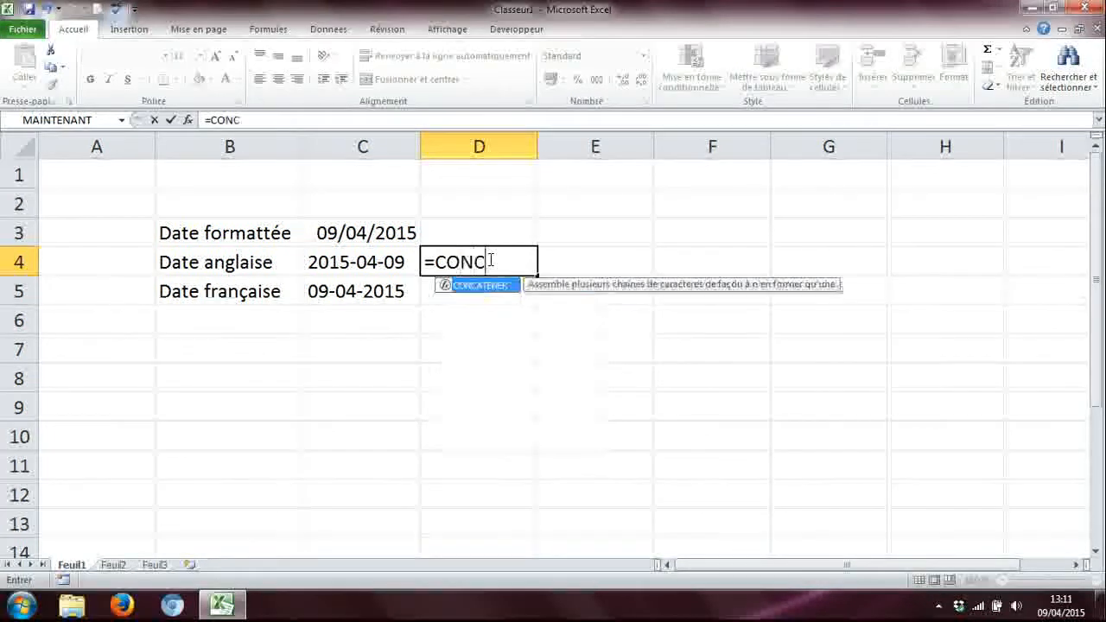
{"action": "type", "text": "ATENER("}
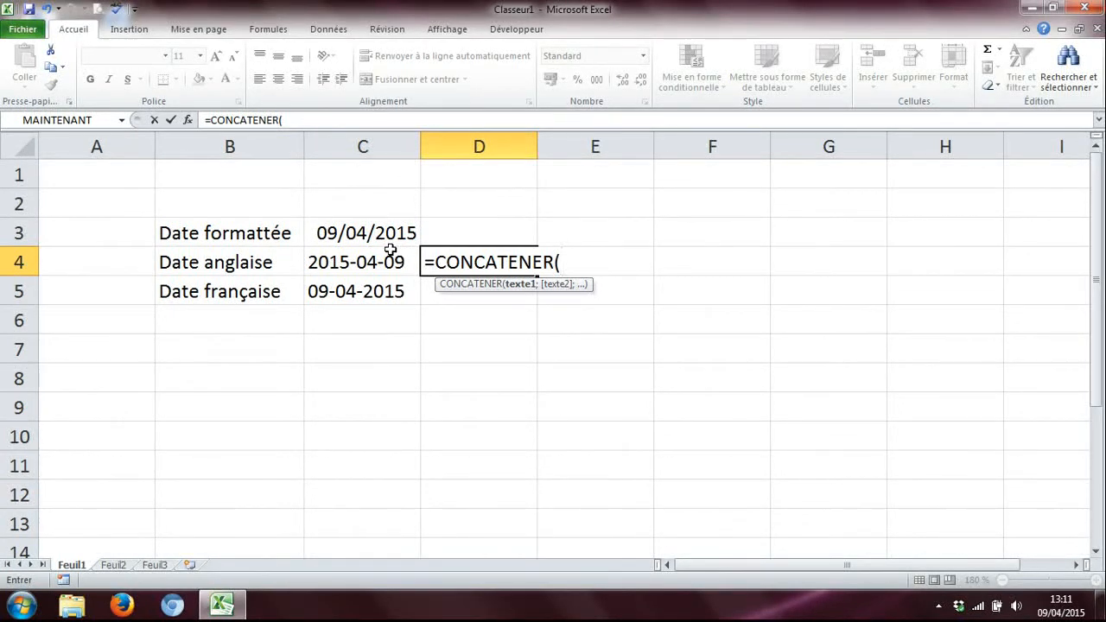
Add DROITE(C4;2) as the first CONCATENER argument to extract the day from the English-format date.
{"action": "type", "text": "G"}
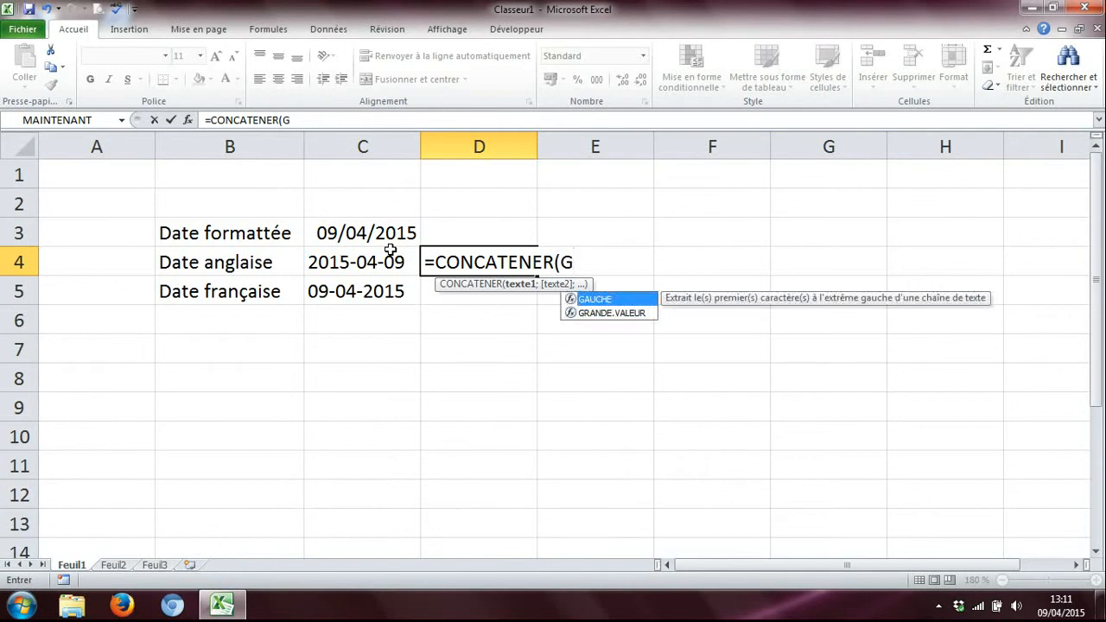
{"action": "key", "text": "BackSpace"}
{"action": "type", "text": "DROITE"}
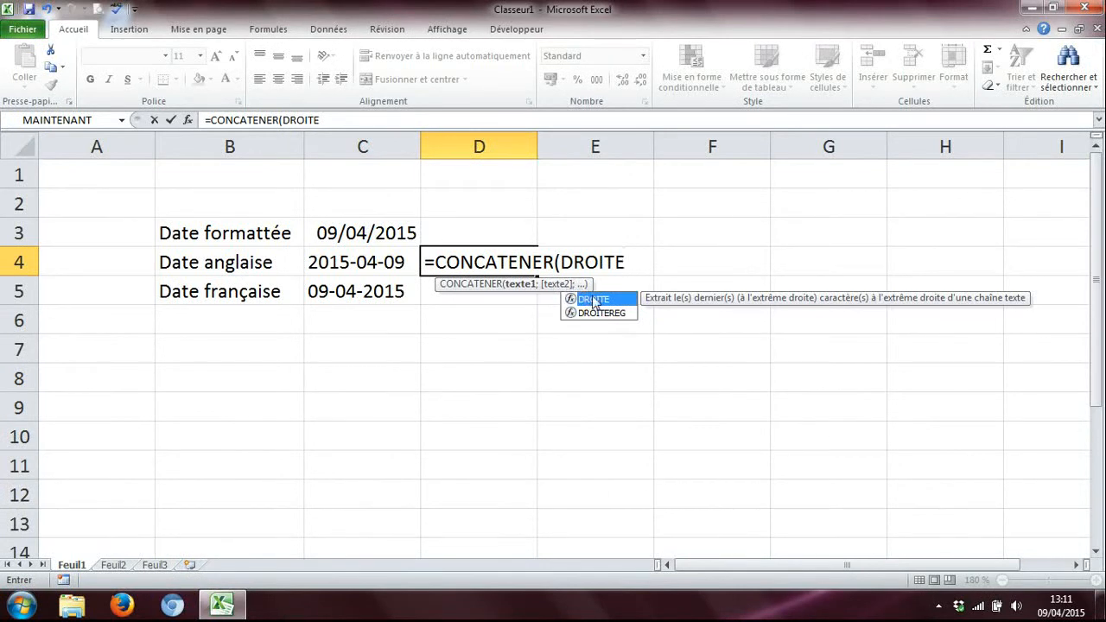
{"action": "double_click", "coordinate": [592, 300]}
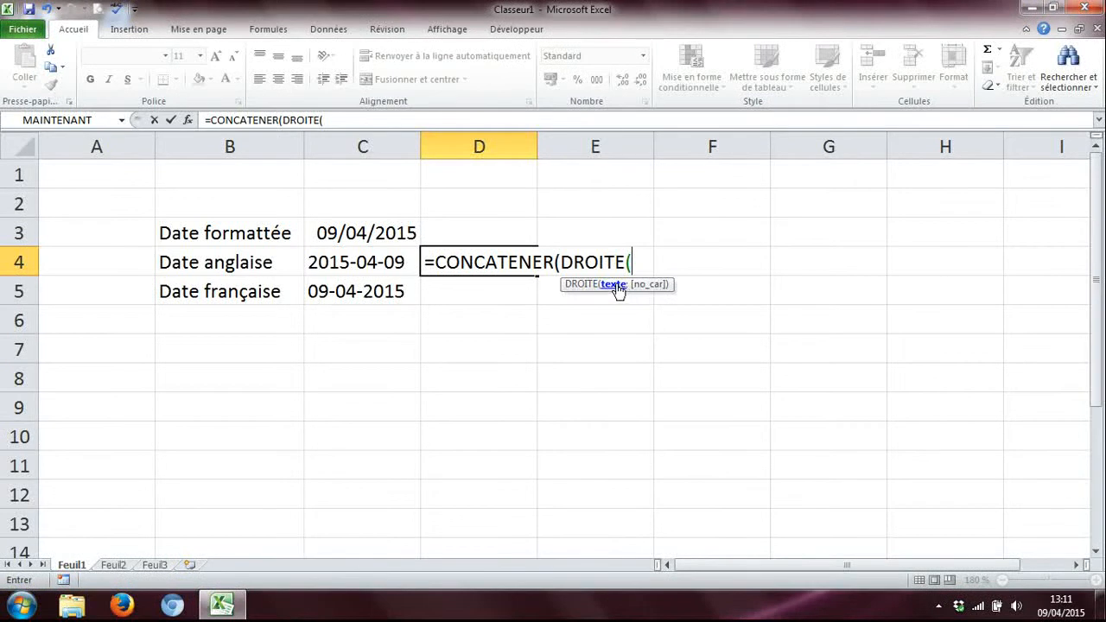
{"action": "left_click", "coordinate": [380, 264]}
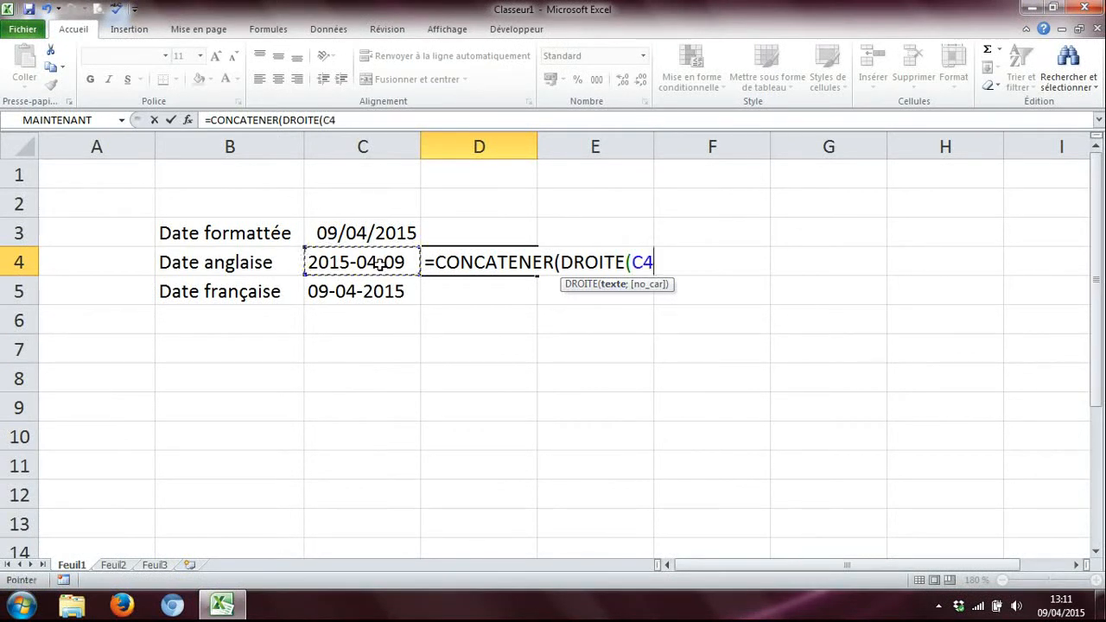
{"action": "type", "text": ";"}
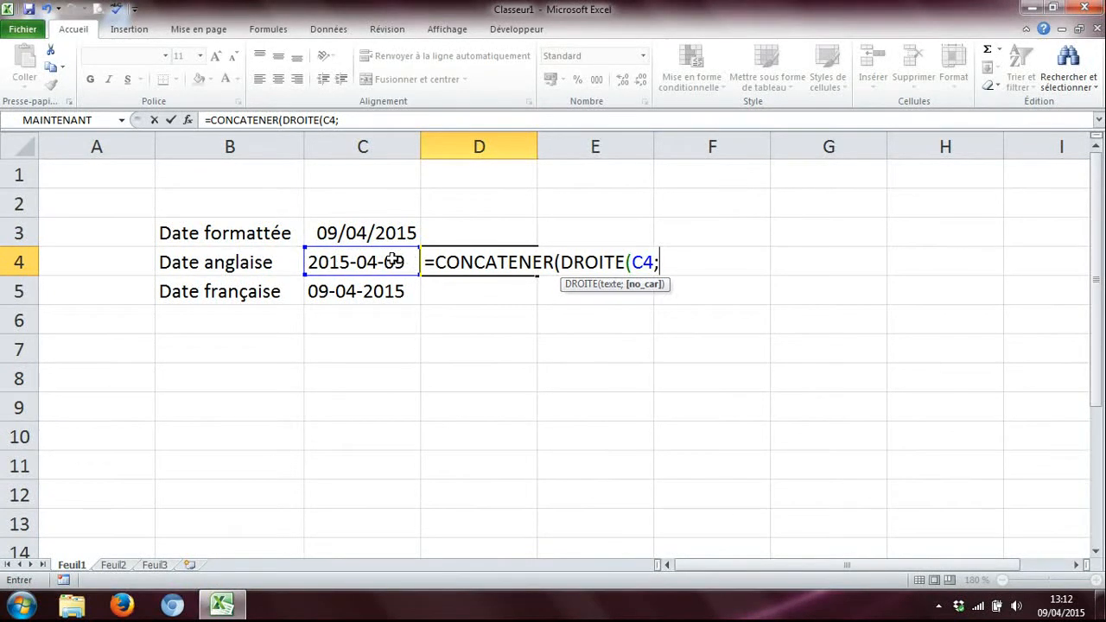
{"action": "type", "text": "2)"}
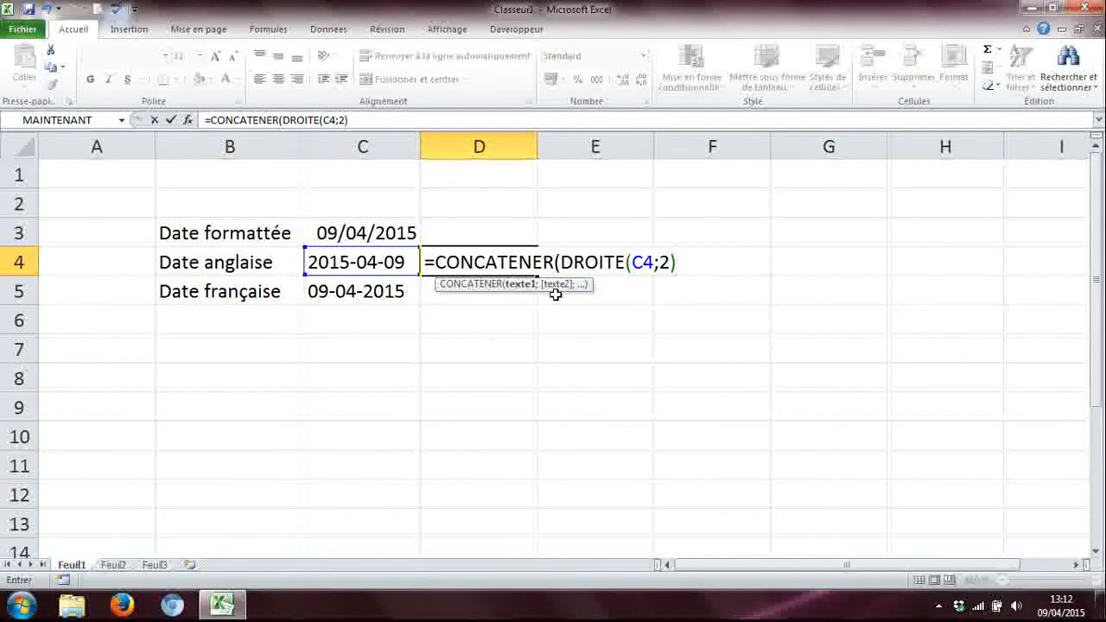
Add STXT(C4;6;2) as the second CONCATENER argument to extract the month.
{"action": "type", "text": ";"}
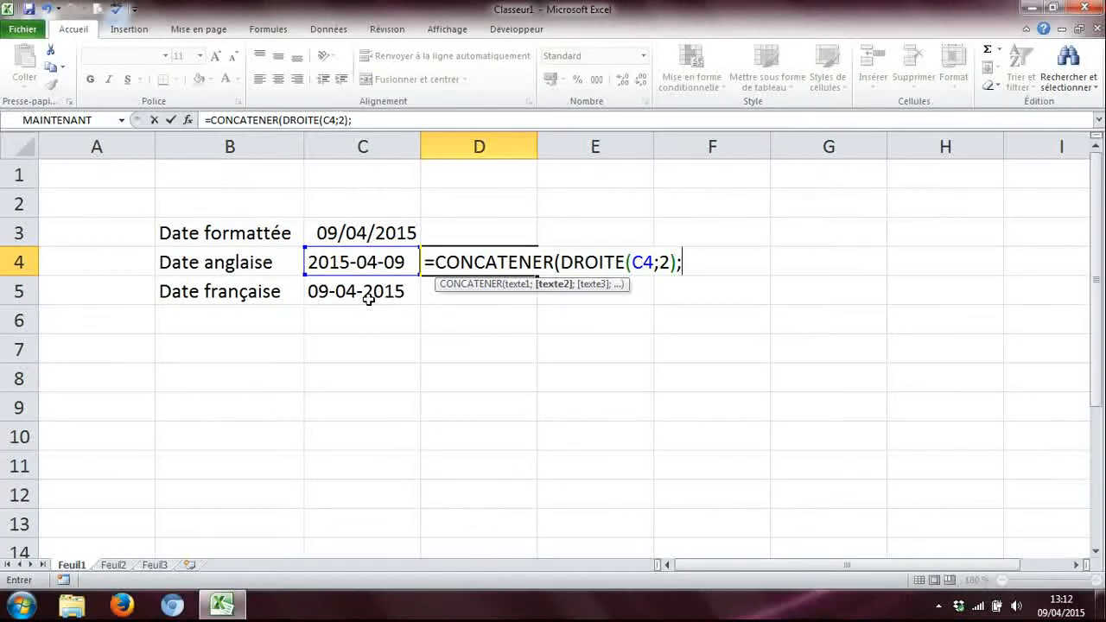
{"action": "type", "text": "STXT"}
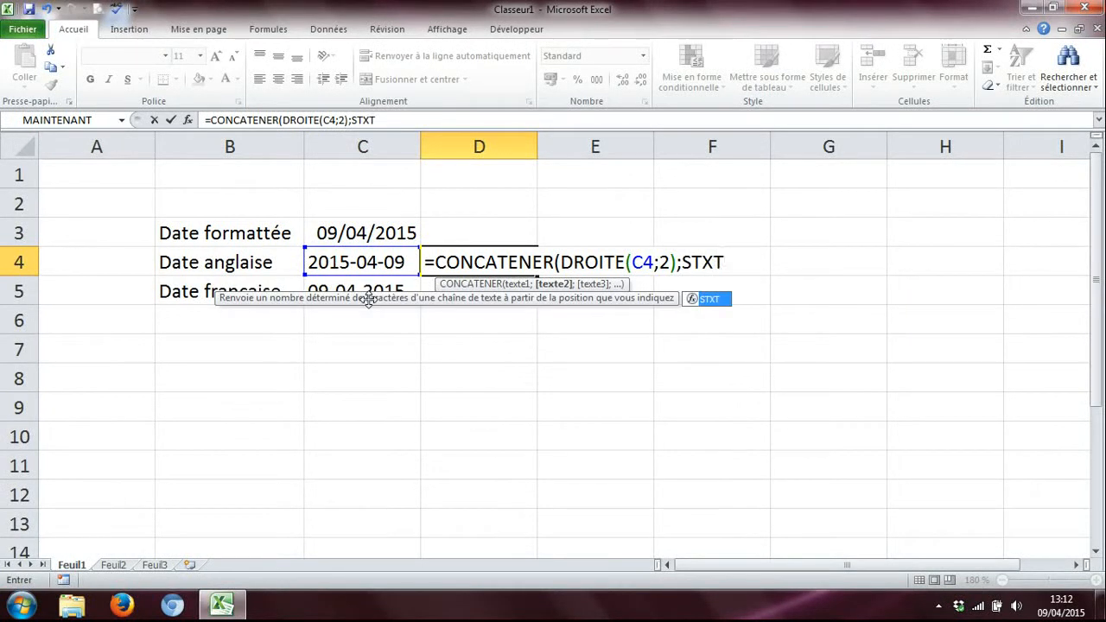
{"action": "type", "text": "("}
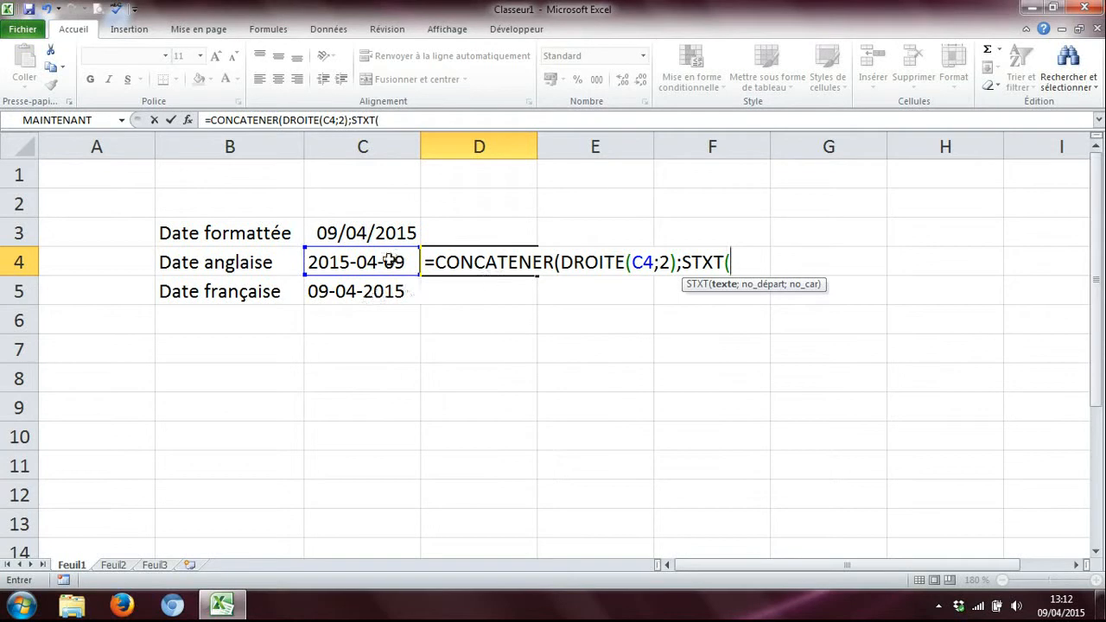
{"action": "left_click", "coordinate": [378, 261]}
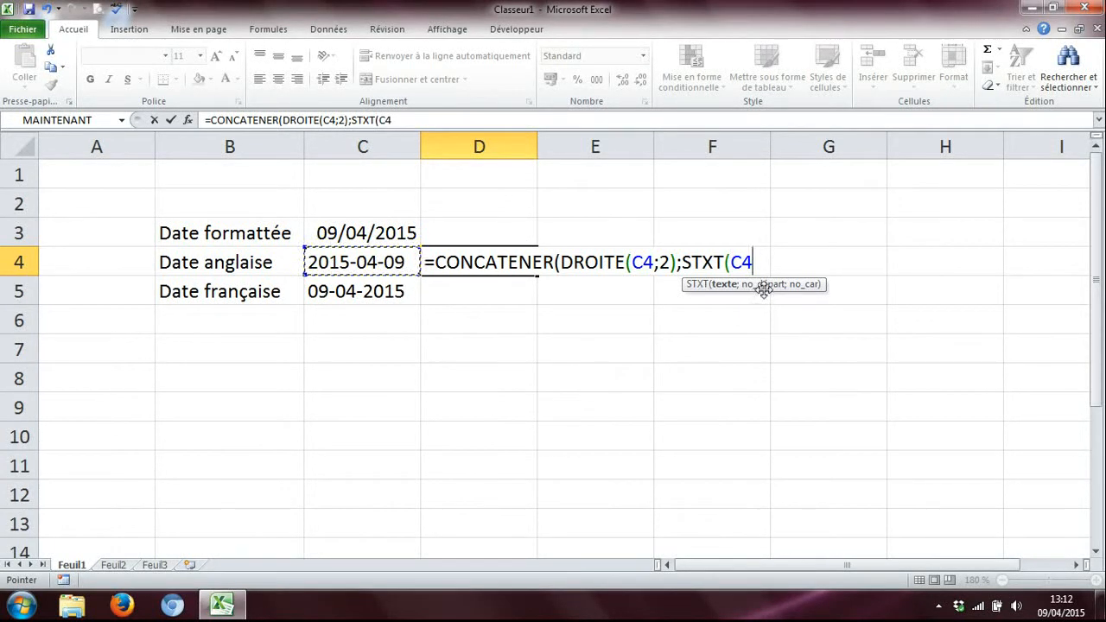
{"action": "type", "text": ";"}
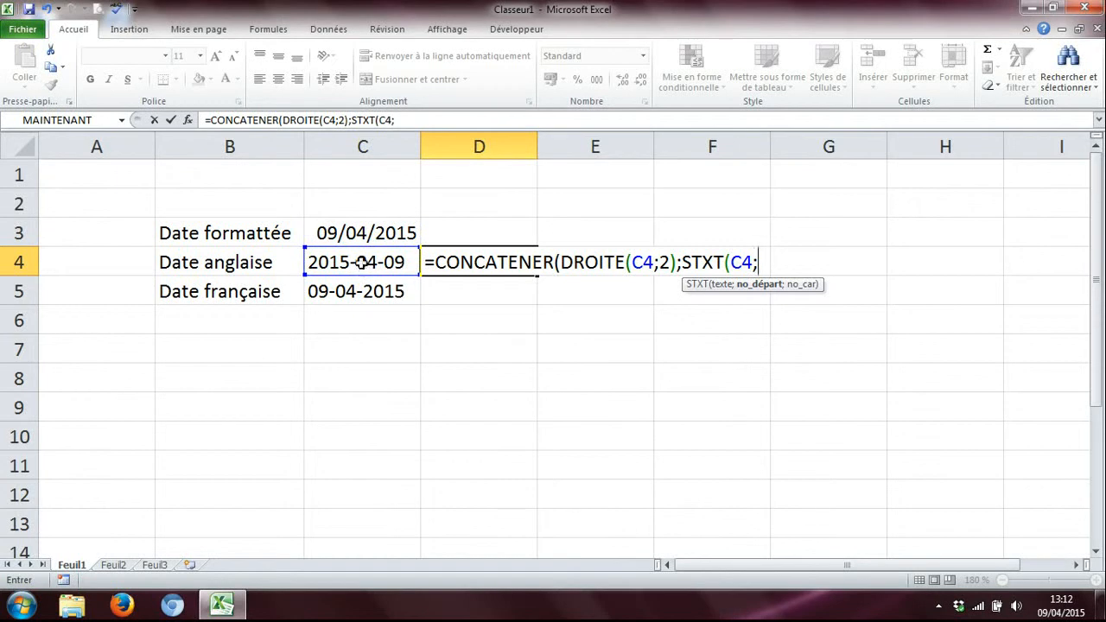
{"action": "type", "text": "6;"}
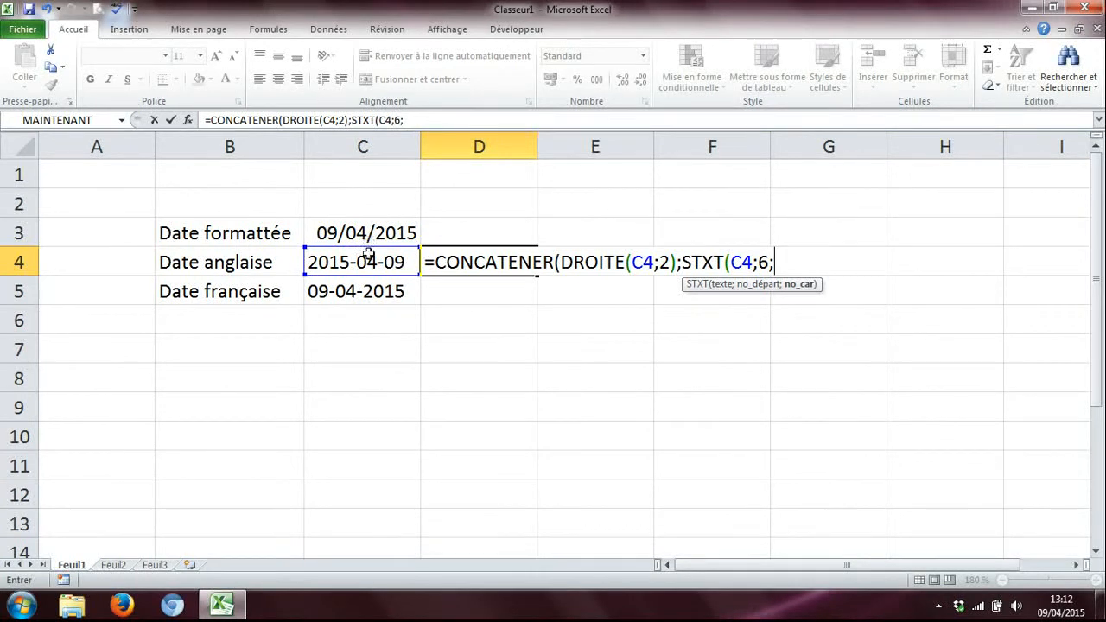
{"action": "type", "text": "2)"}
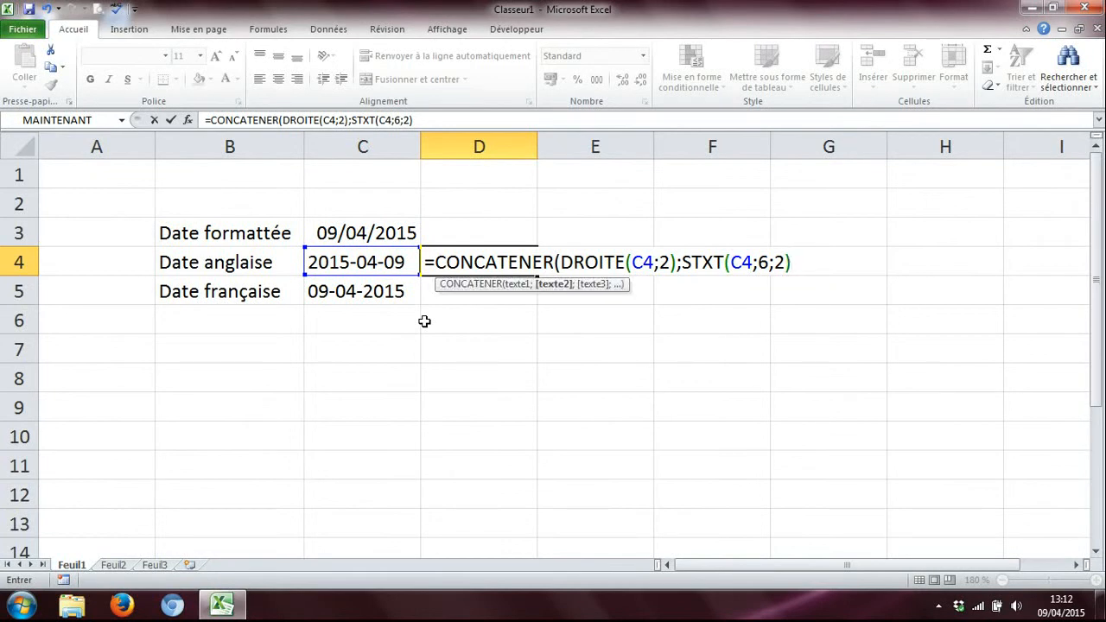
Add GAUCHE(C4;4) as the third argument to extract the year, and complete the formula in D4.
{"action": "type", "text": ";"}
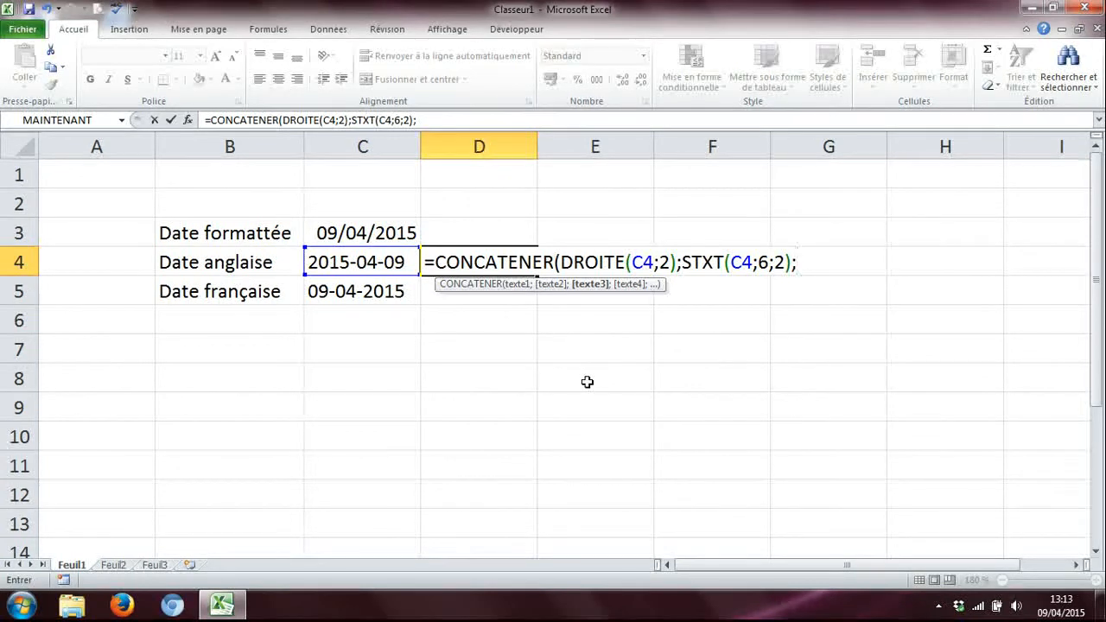
{"action": "type", "text": "GAU"}
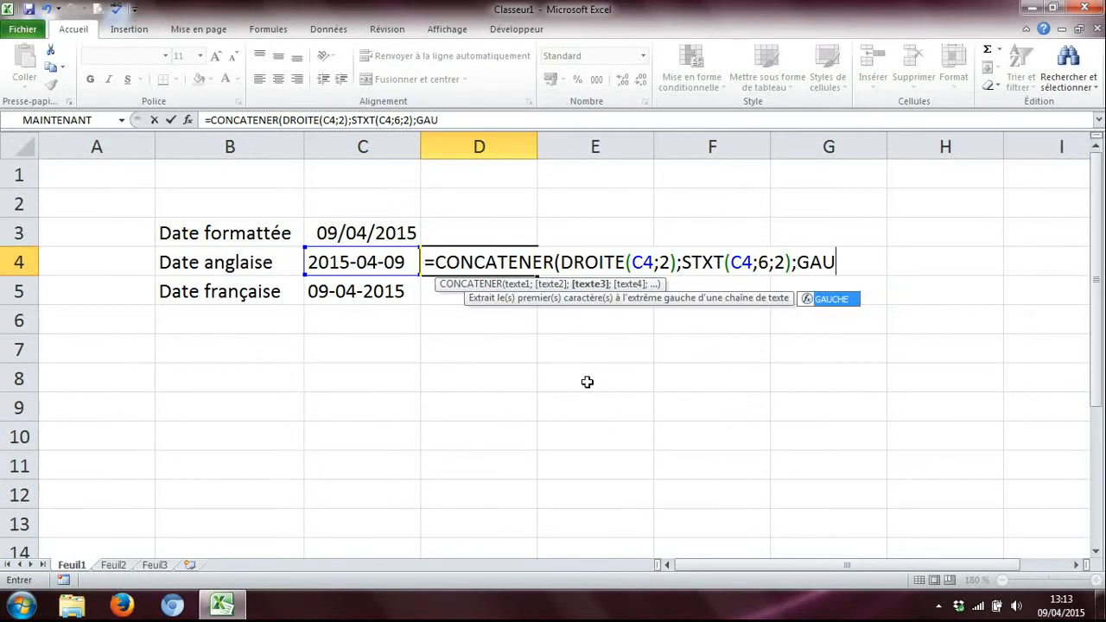
{"action": "type", "text": "CHE("}
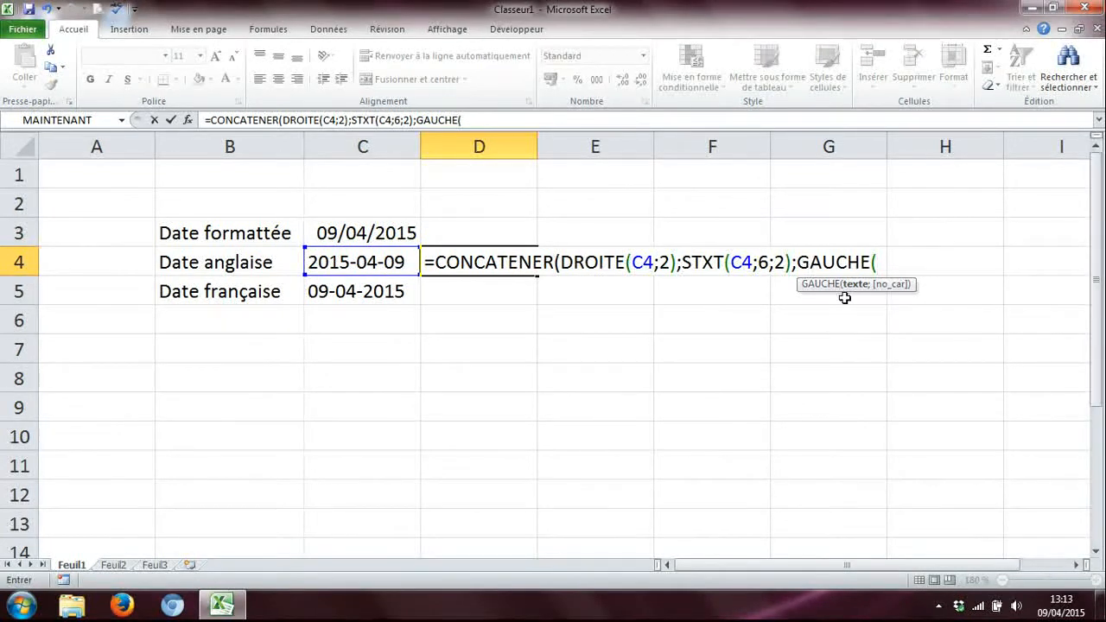
{"action": "left_click", "coordinate": [377, 262]}
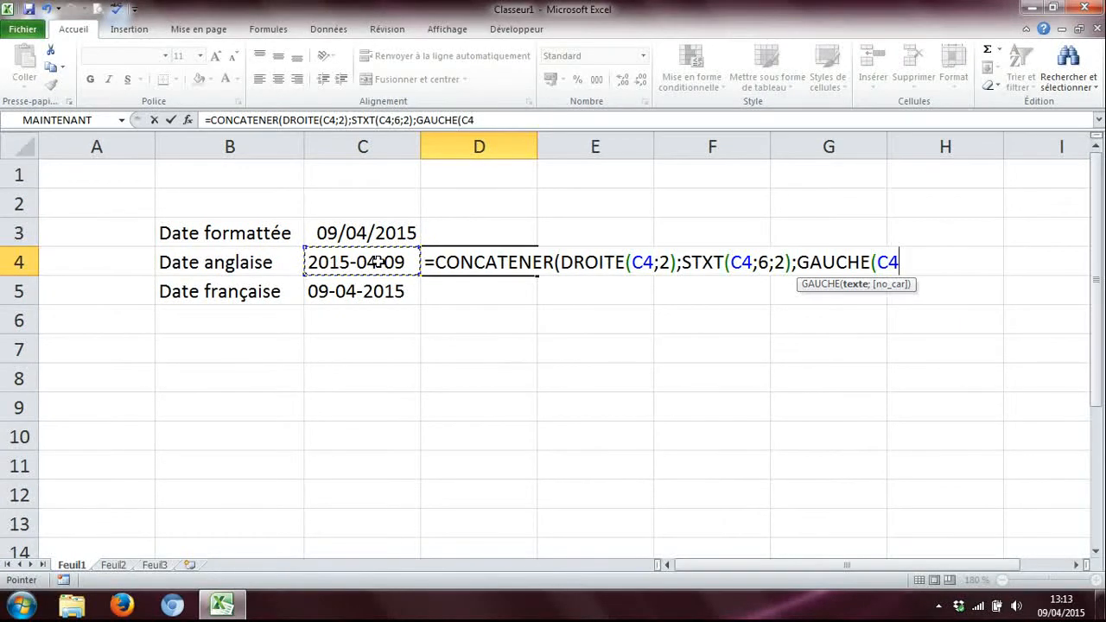
{"action": "type", "text": ";"}
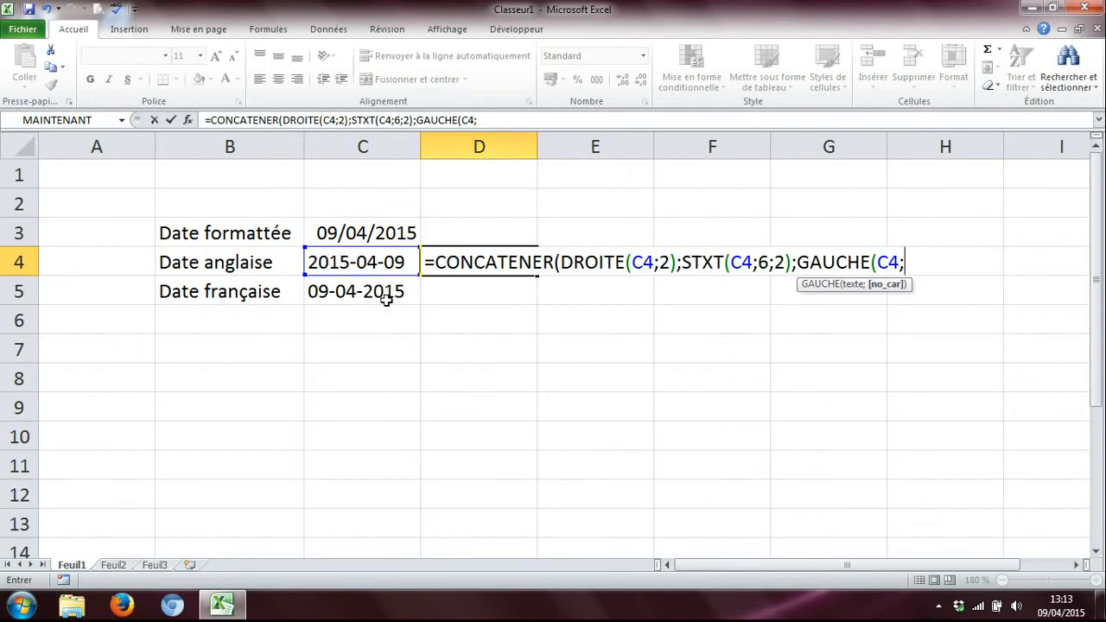
{"action": "type", "text": "4)"}
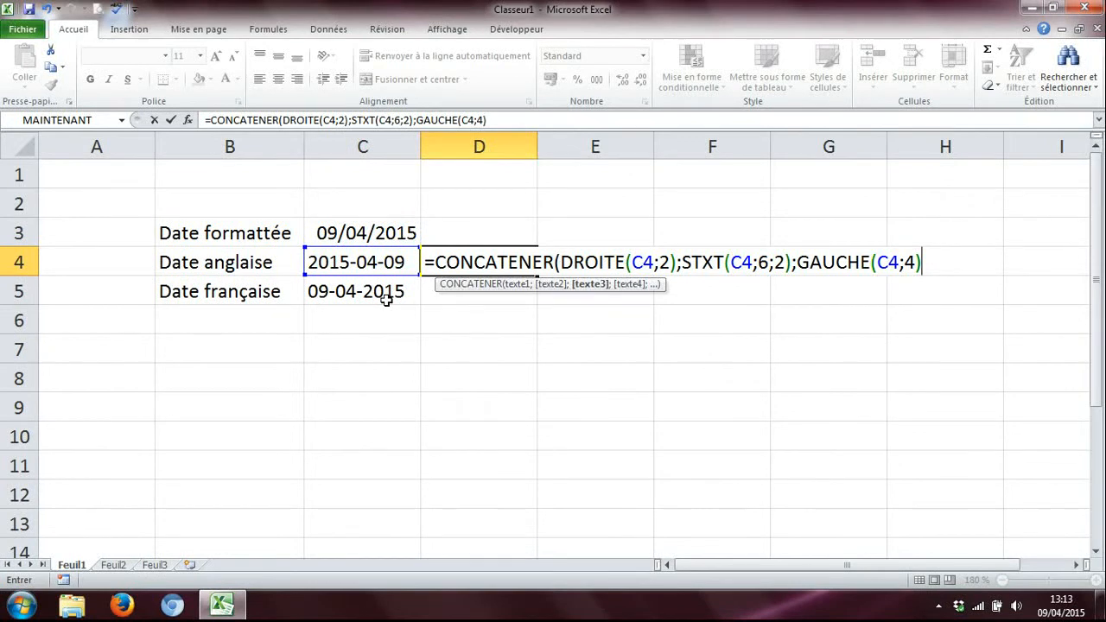
{"action": "type", "text": ")"}
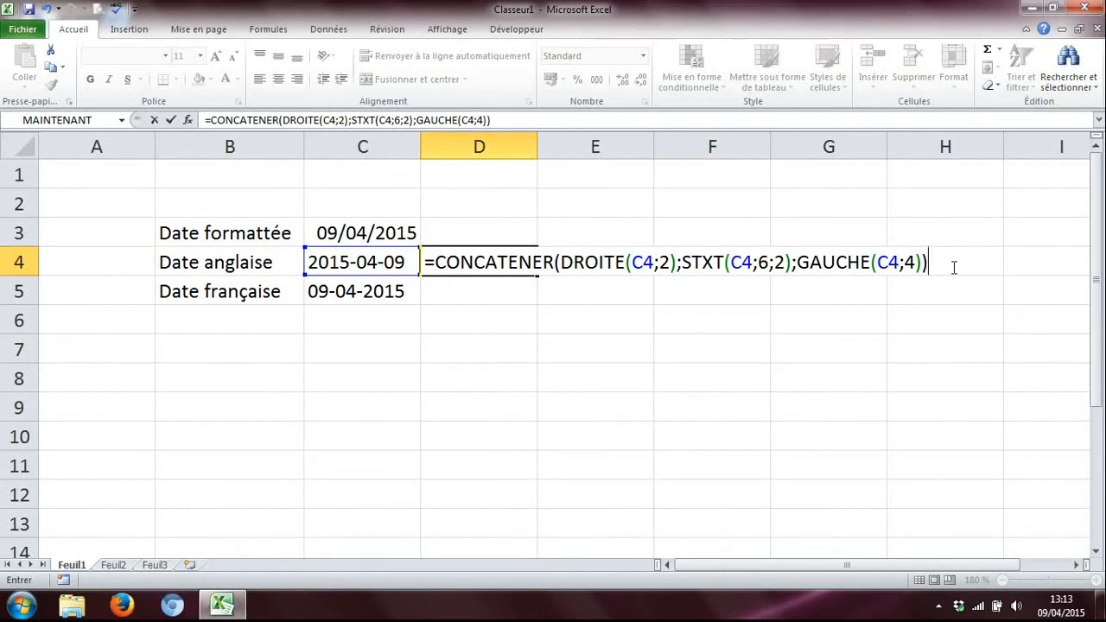
{"action": "key", "text": "Return"}
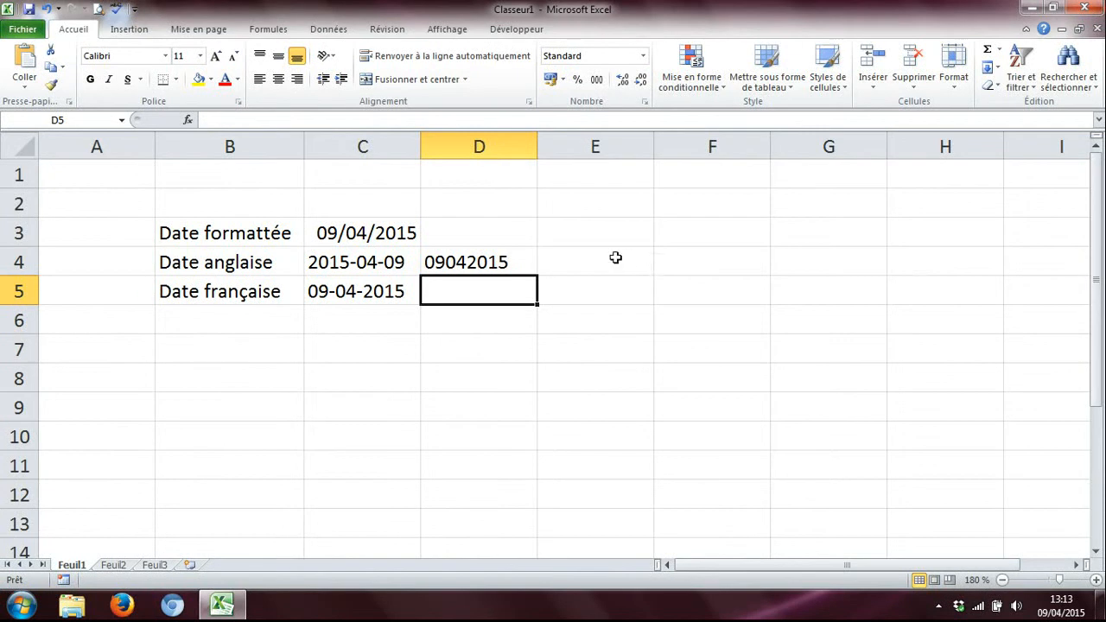
Add "-" separators between day and month and between month and year in the CONCATENER formula in D4.
{"action": "left_click", "coordinate": [518, 261]}
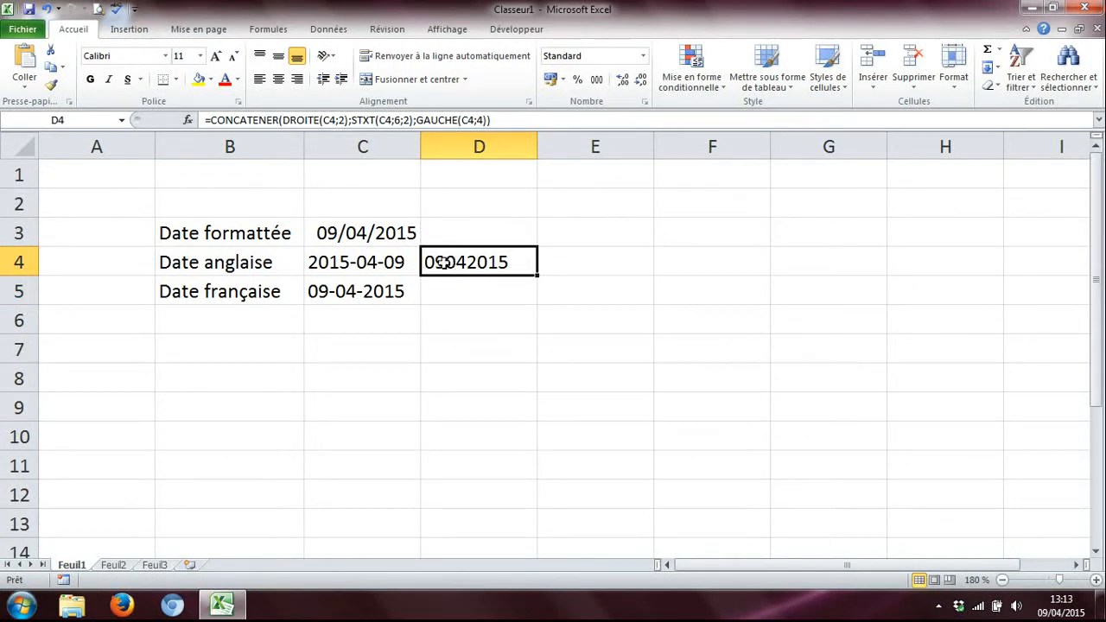
{"action": "left_click", "coordinate": [352, 120]}
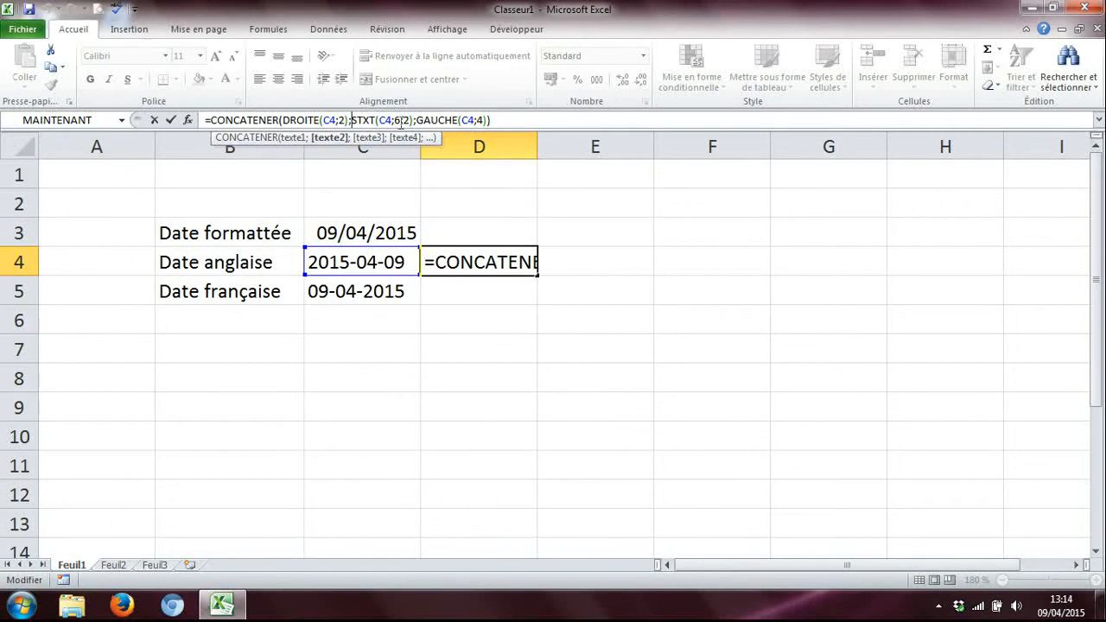
{"action": "left_click", "coordinate": [352, 120]}
{"action": "type", "text": "\""}
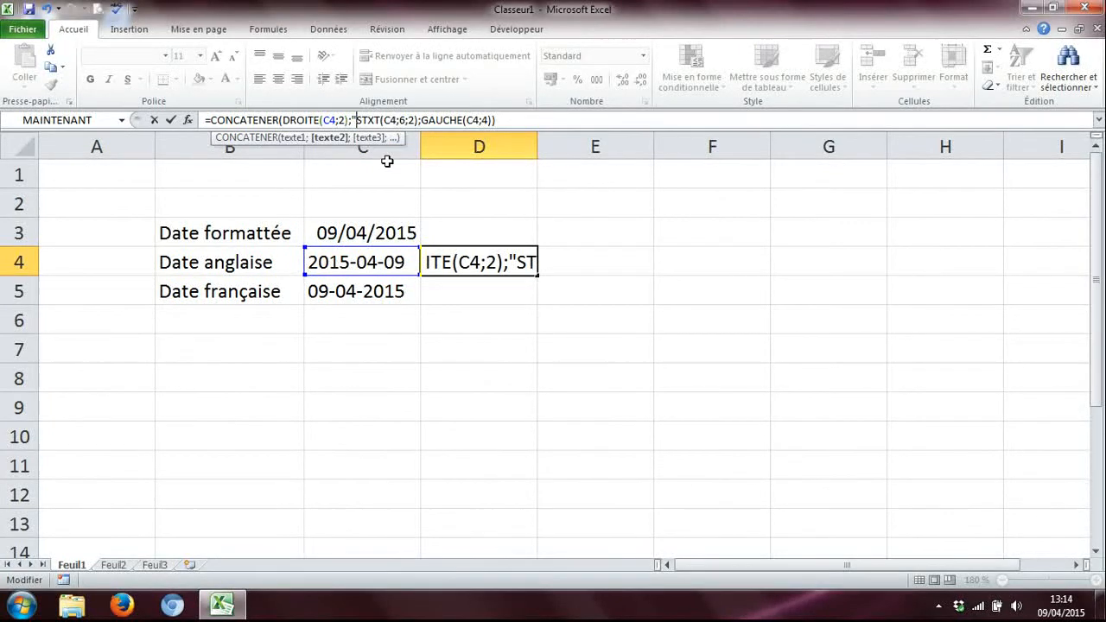
{"action": "type", "text": "-\""}
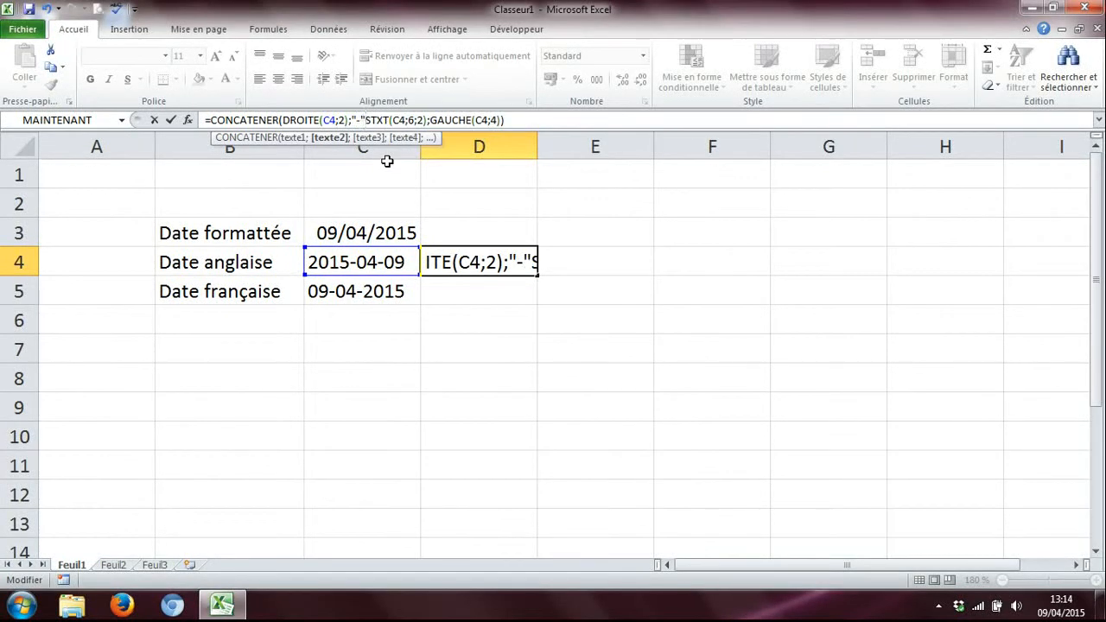
{"action": "type", "text": ";"}
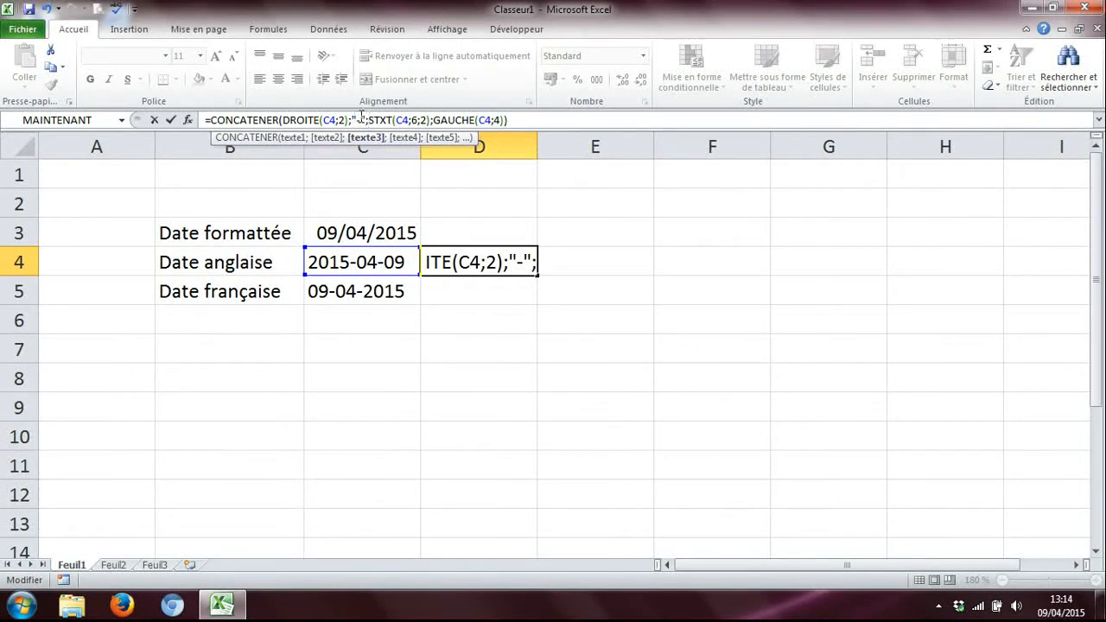
{"action": "left_click", "coordinate": [435, 120]}
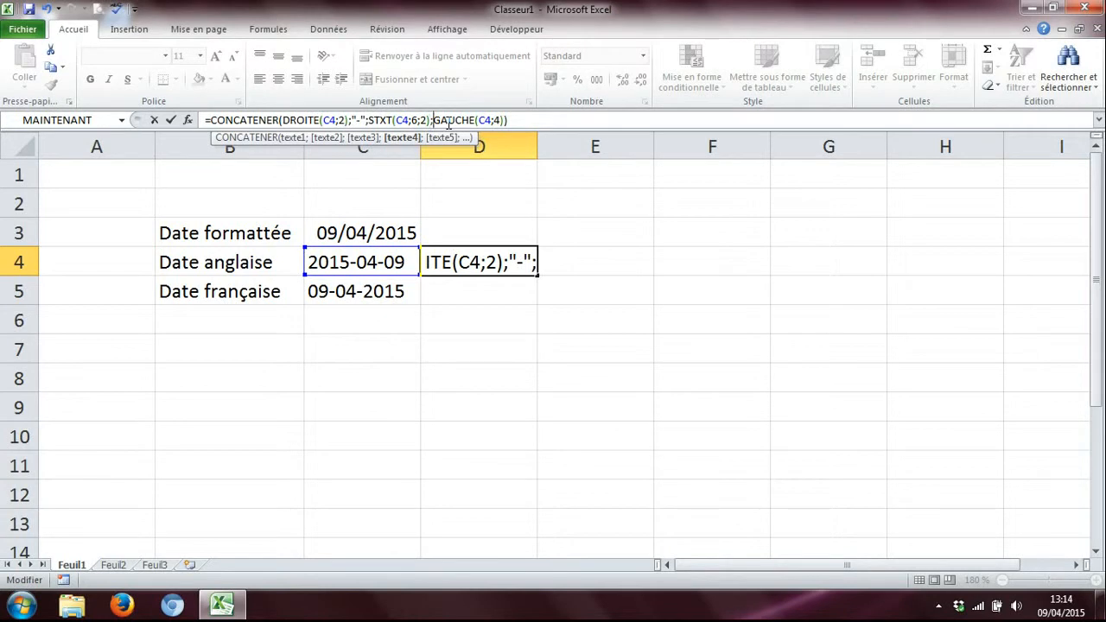
{"action": "type", "text": "\"-\";"}
{"action": "key", "text": "Return"}
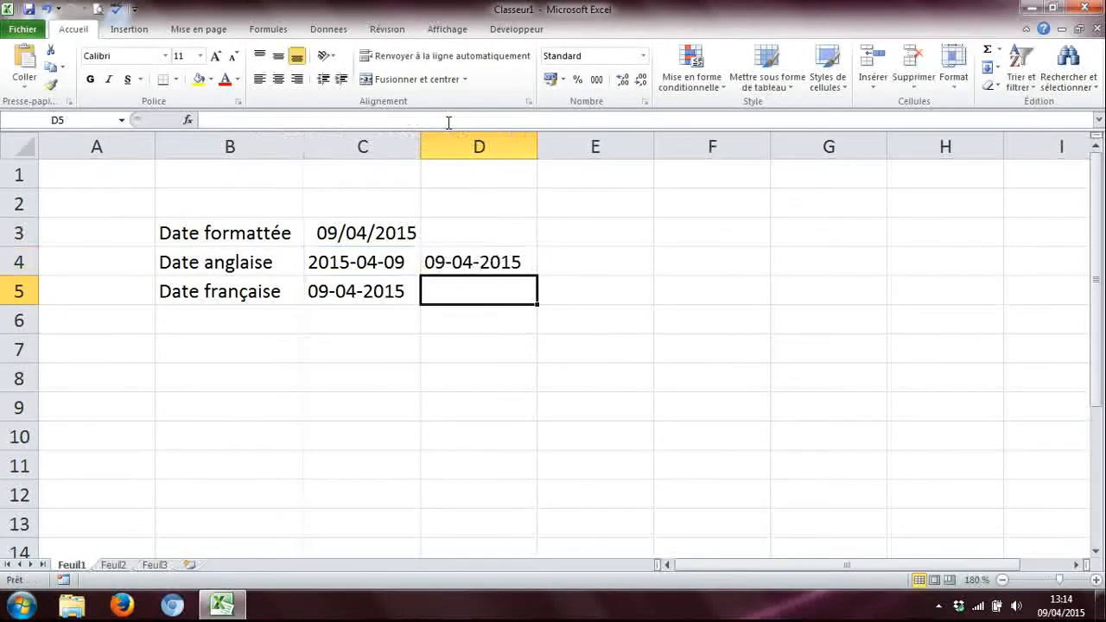
Copy the rebuilt date in D4 and paste it as values only into E4.
{"action": "left_click", "coordinate": [473, 257]}
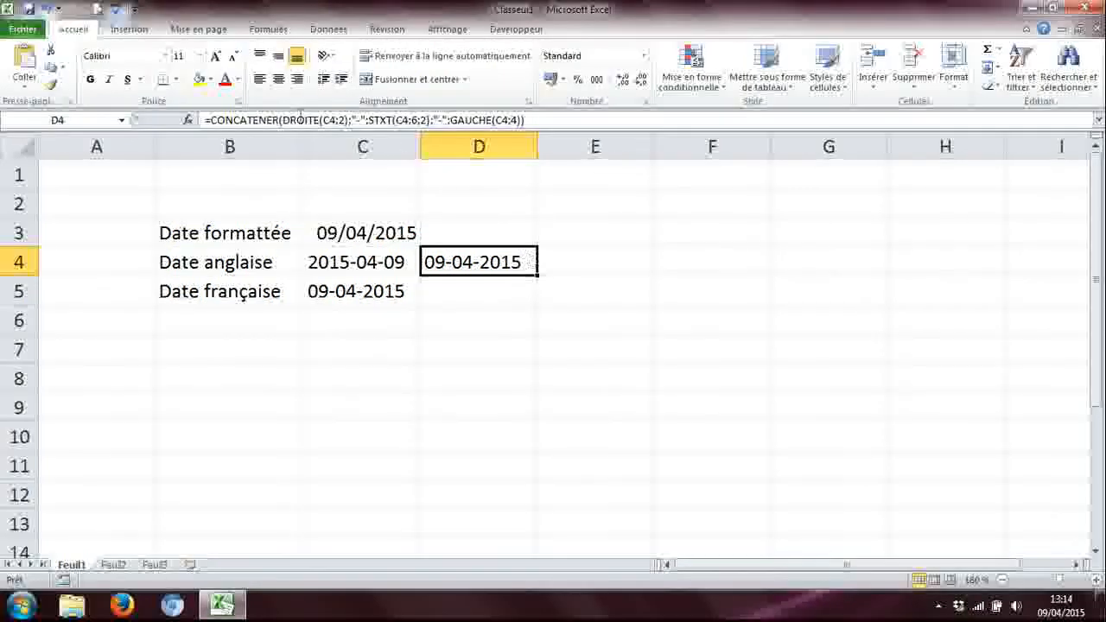
{"action": "left_click", "coordinate": [361, 290]}
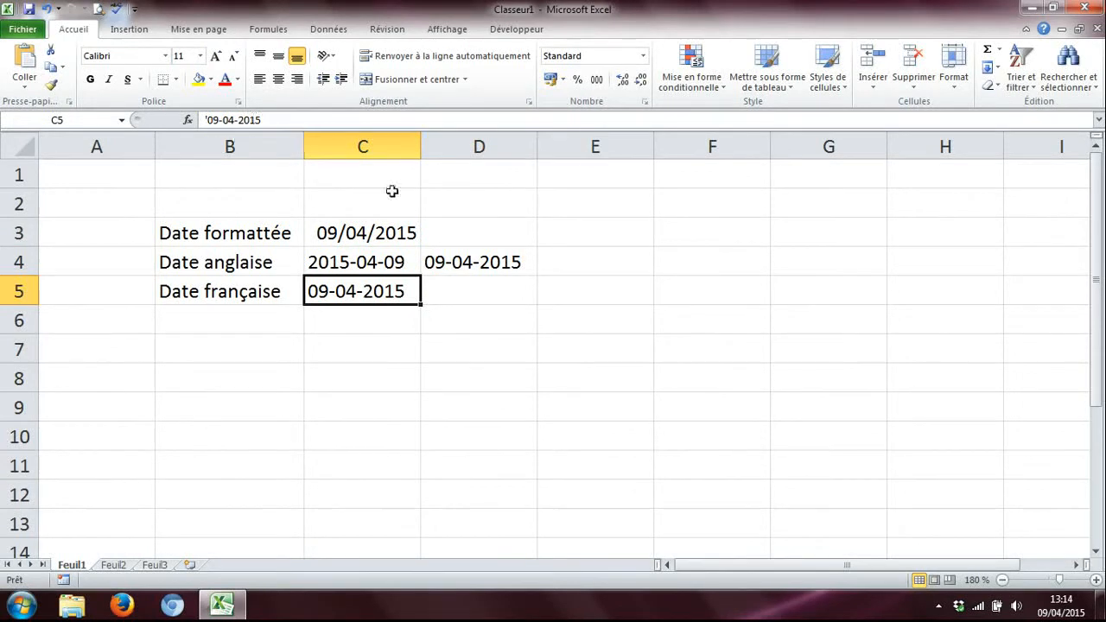
{"action": "left_click", "coordinate": [475, 261]}
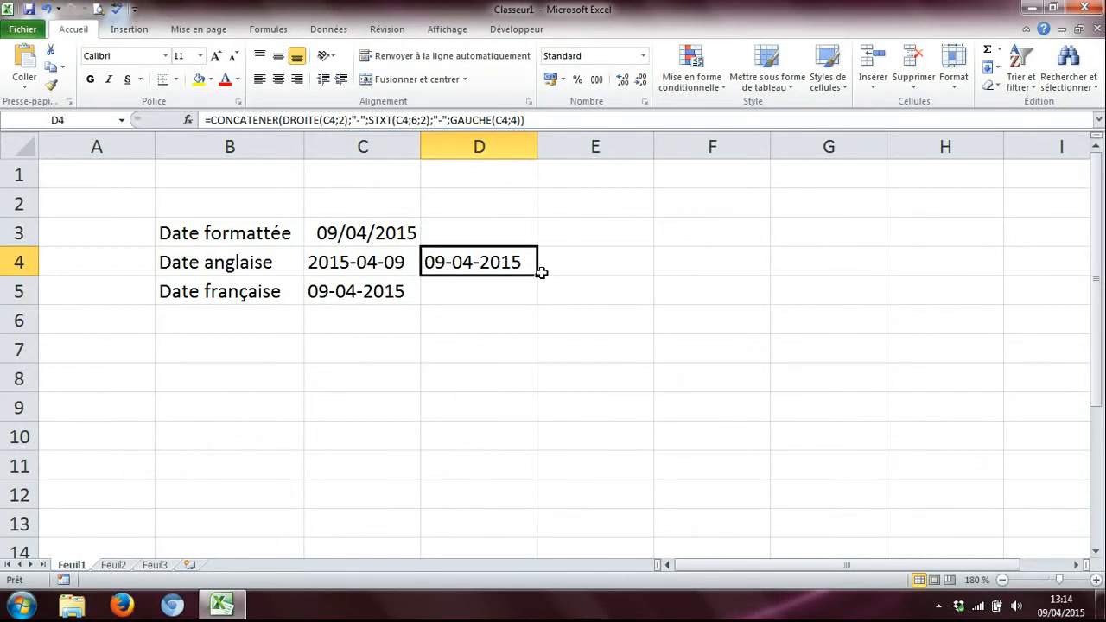
{"action": "right_click", "coordinate": [467, 262]}
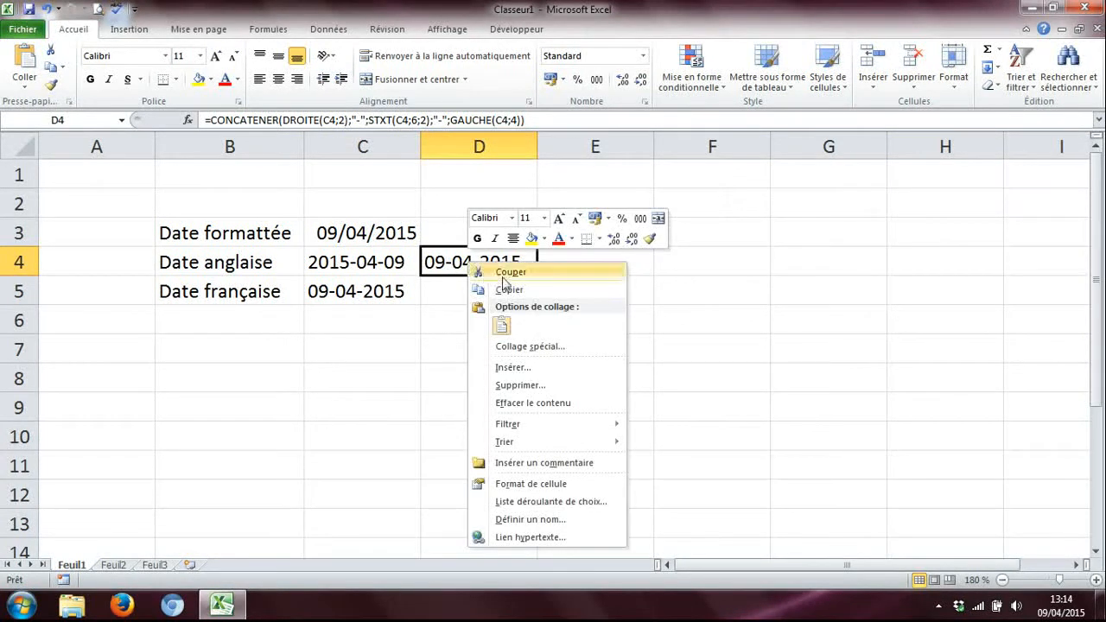
{"action": "left_click", "coordinate": [501, 286]}
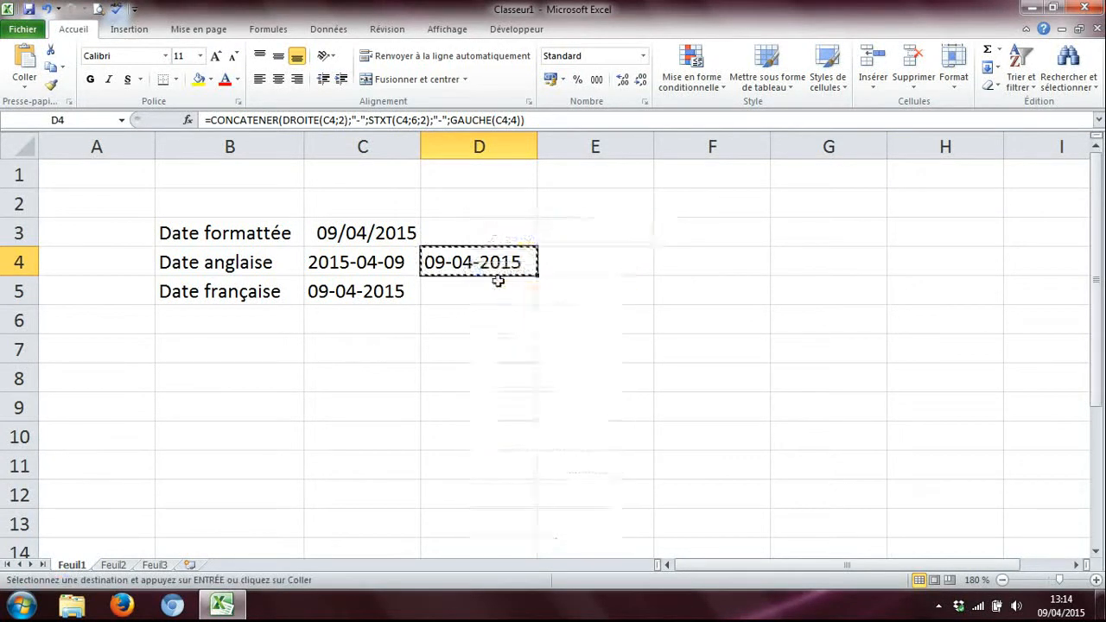
{"action": "left_click", "coordinate": [581, 258]}
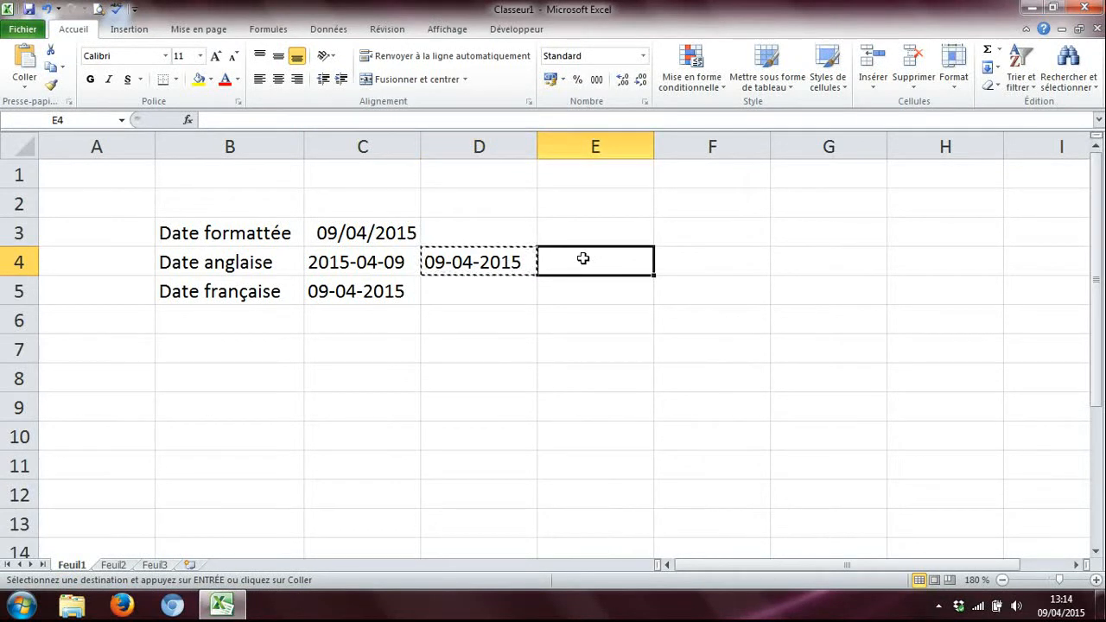
{"action": "right_click", "coordinate": [583, 260]}
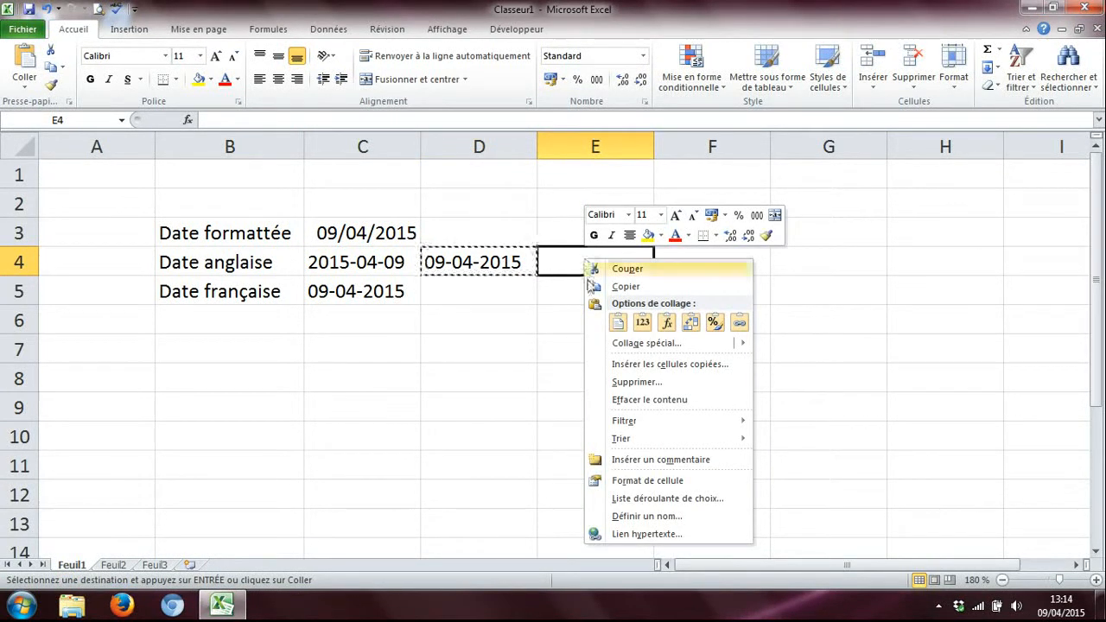
{"action": "left_click", "coordinate": [616, 323]}
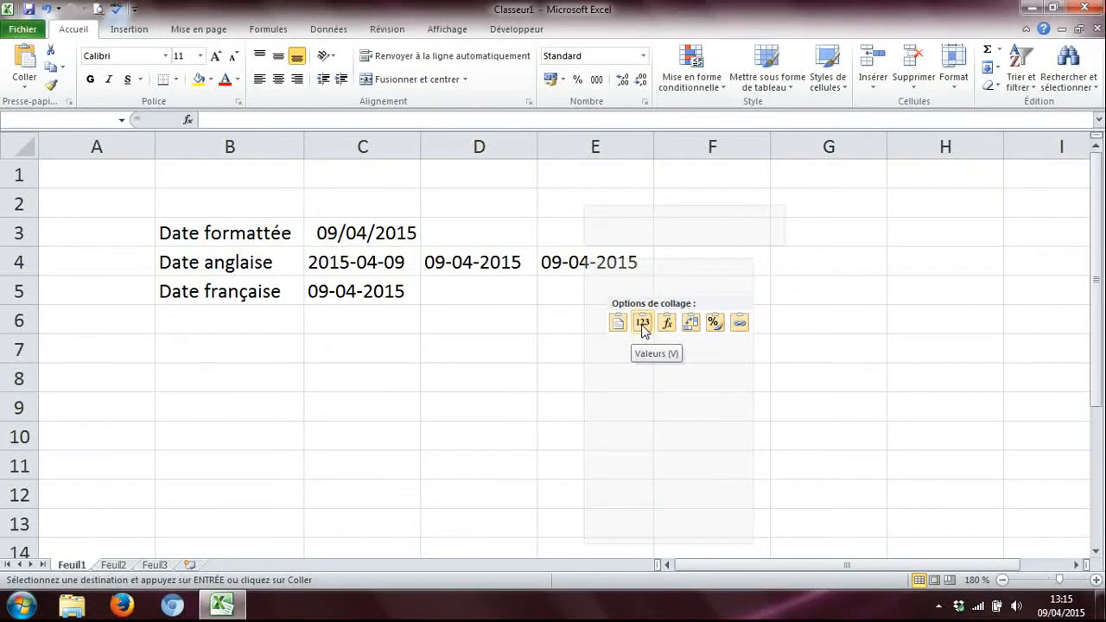
{"action": "left_click", "coordinate": [641, 323]}
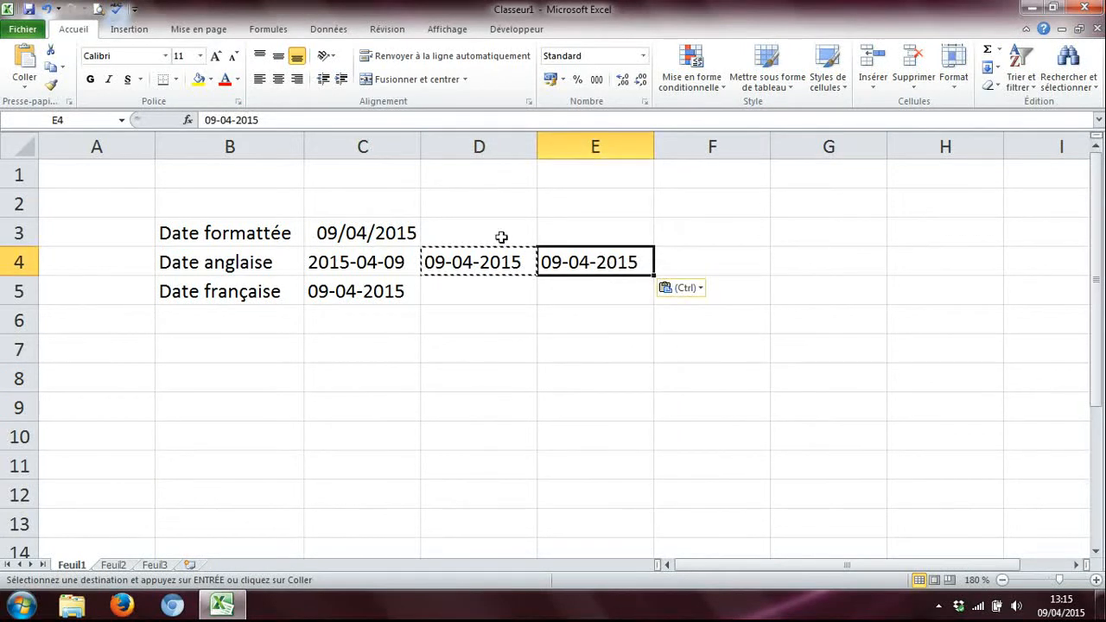
Re-enter the pasted text in E4 without edits twice, undoing the date conversion each time.
{"action": "left_click", "coordinate": [275, 117]}
{"action": "left_click_drag", "start_coordinate": [274, 118], "coordinate": [194, 118]}
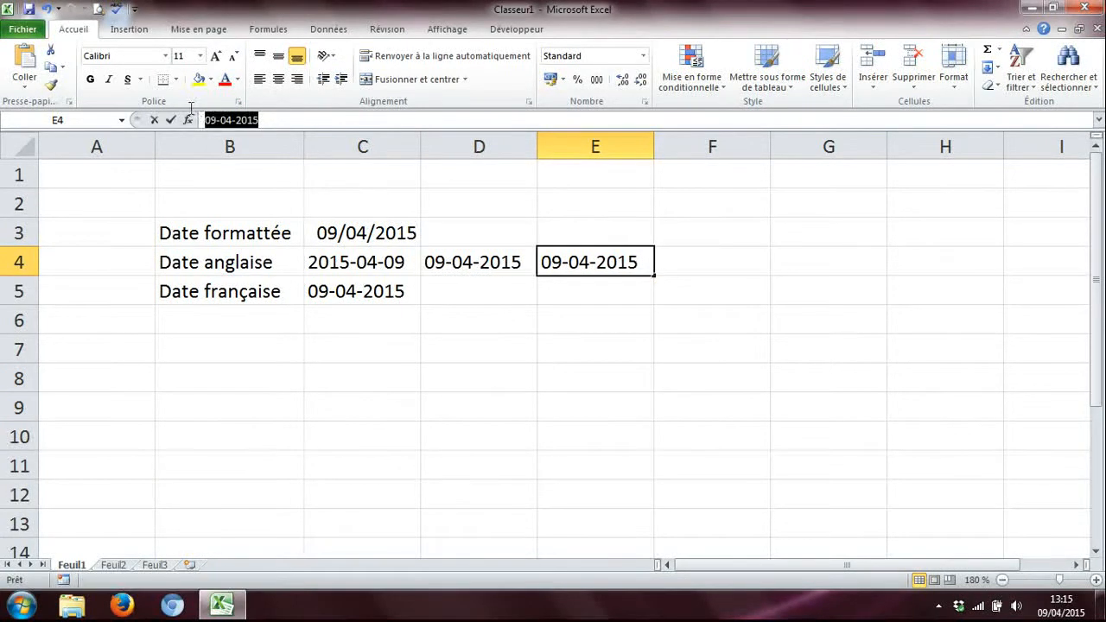
{"action": "left_click", "coordinate": [578, 261]}
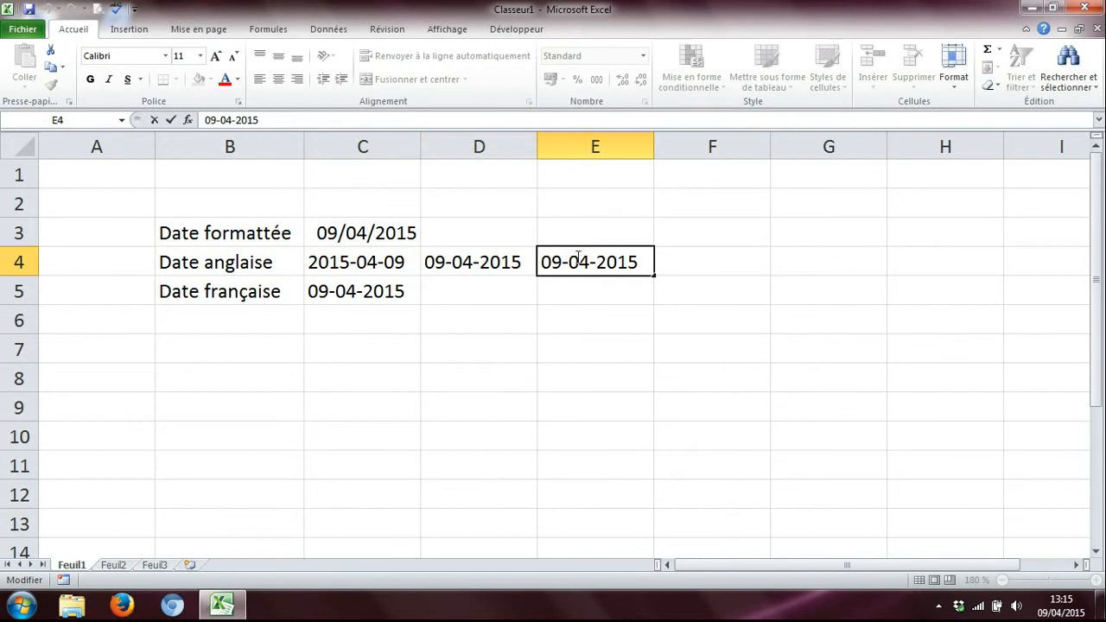
{"action": "left_click", "coordinate": [655, 262]}
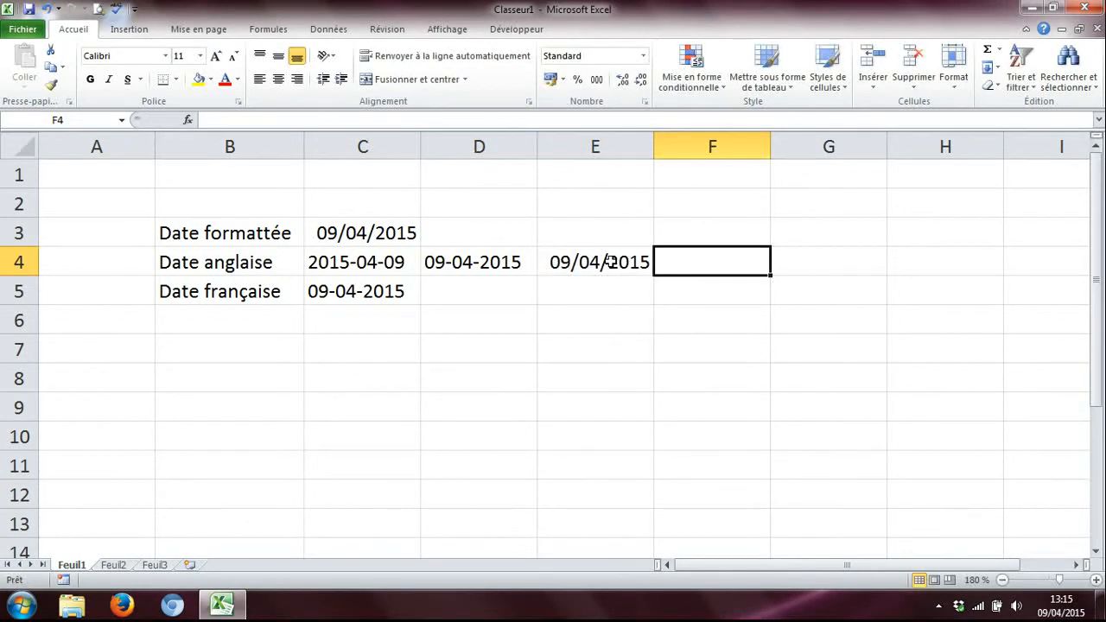
{"action": "left_click", "coordinate": [608, 261]}
{"action": "key", "text": "ctrl+z"}
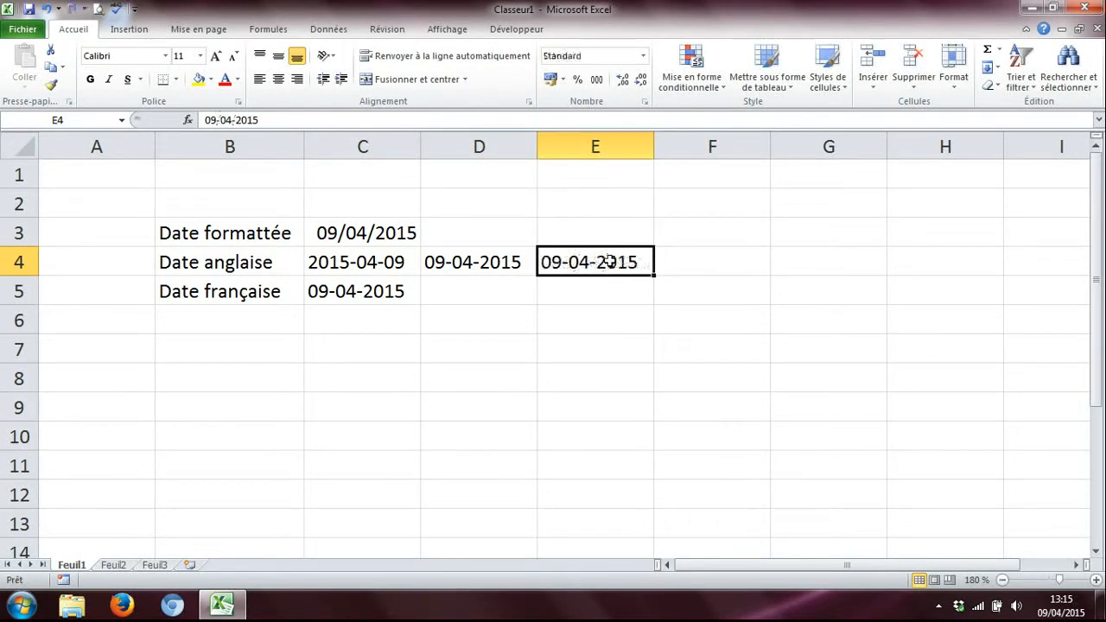
{"action": "left_click", "coordinate": [662, 262]}
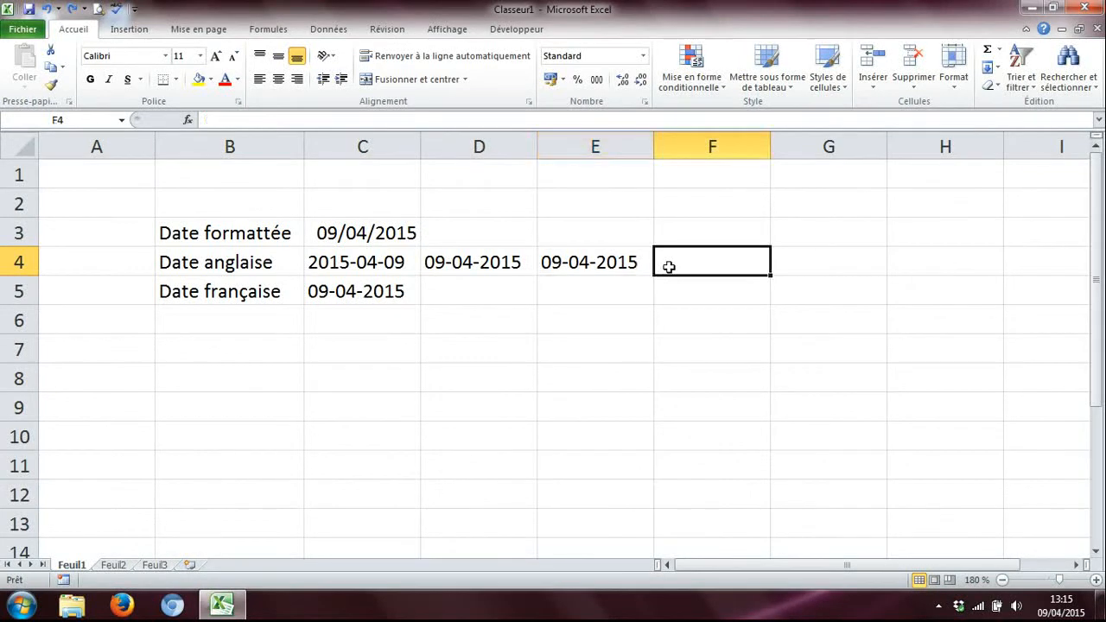
{"action": "left_click", "coordinate": [637, 262]}
{"action": "double_click", "coordinate": [625, 264]}
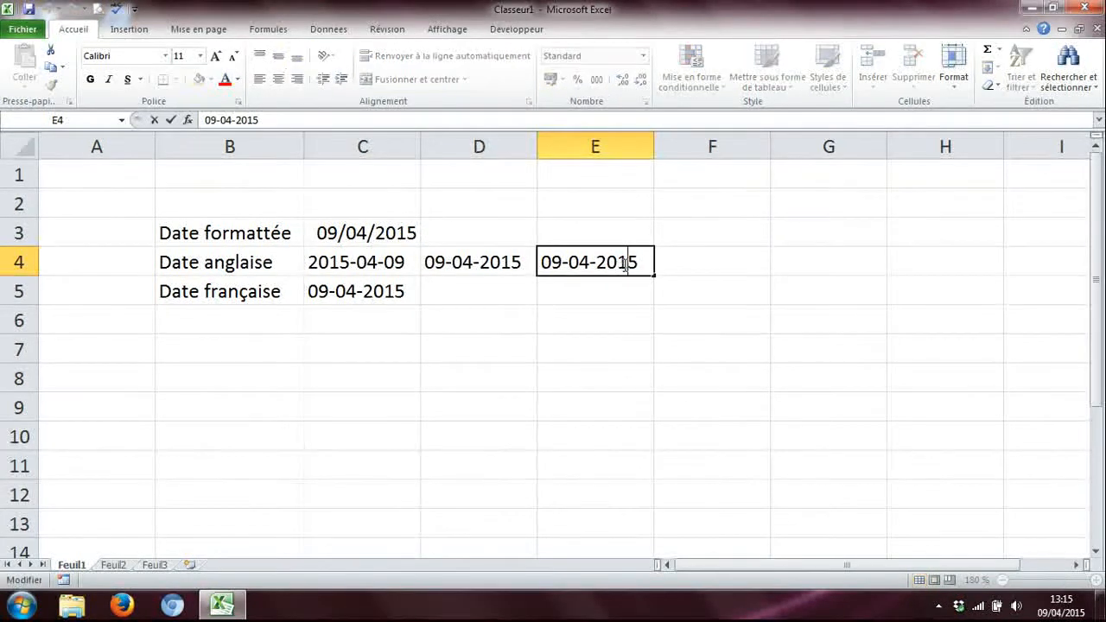
{"action": "key", "text": "Return"}
{"action": "left_click", "coordinate": [624, 263]}
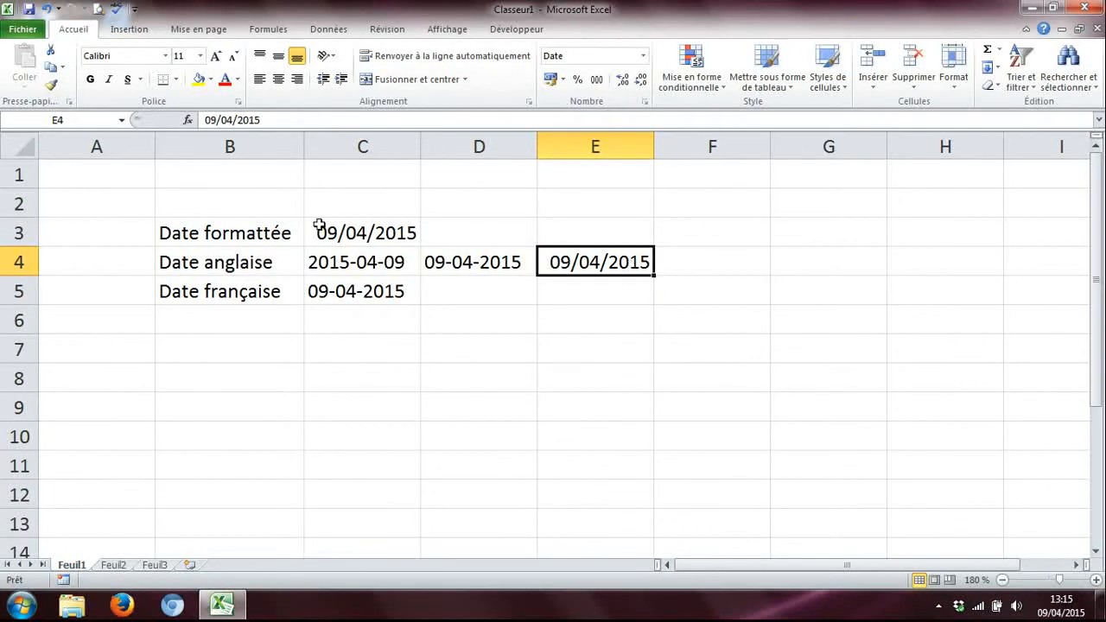
{"action": "key", "text": "ctrl+z"}
Prefix the date in E4 with an apostrophe to store it as text, and compare it with C5.
{"action": "left_click", "coordinate": [285, 117]}
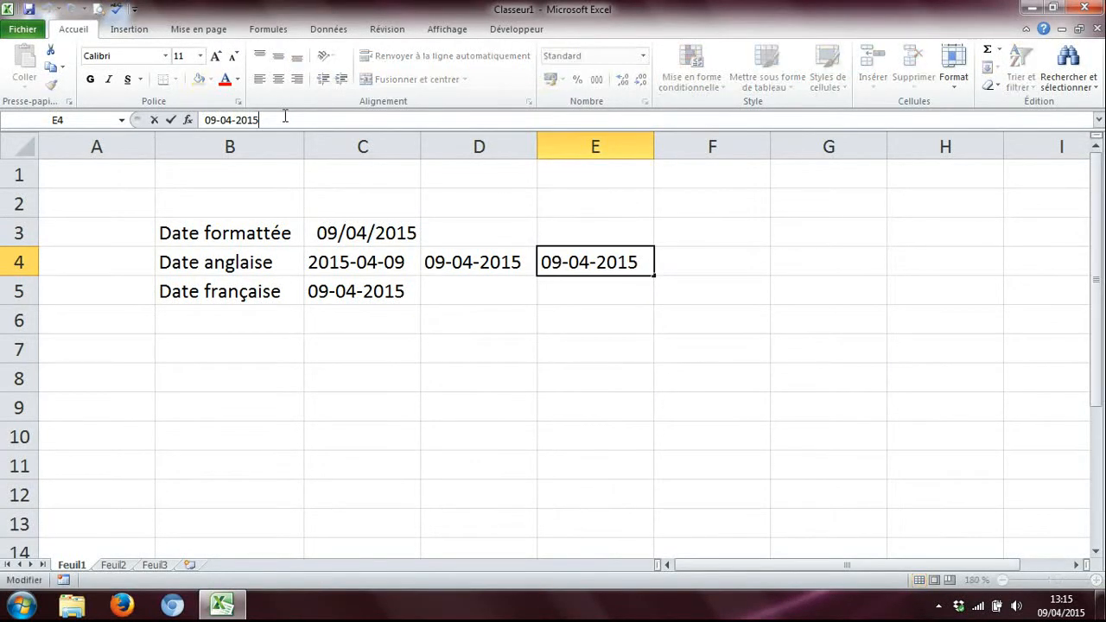
{"action": "type", "text": "'"}
{"action": "key", "text": "Return"}
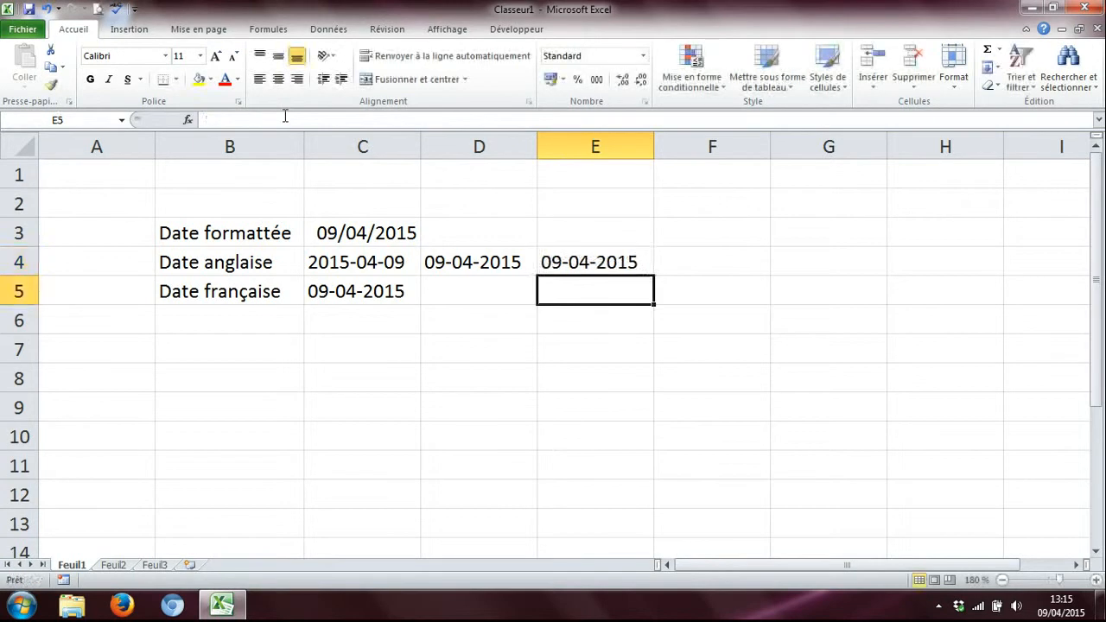
{"action": "left_click", "coordinate": [576, 257]}
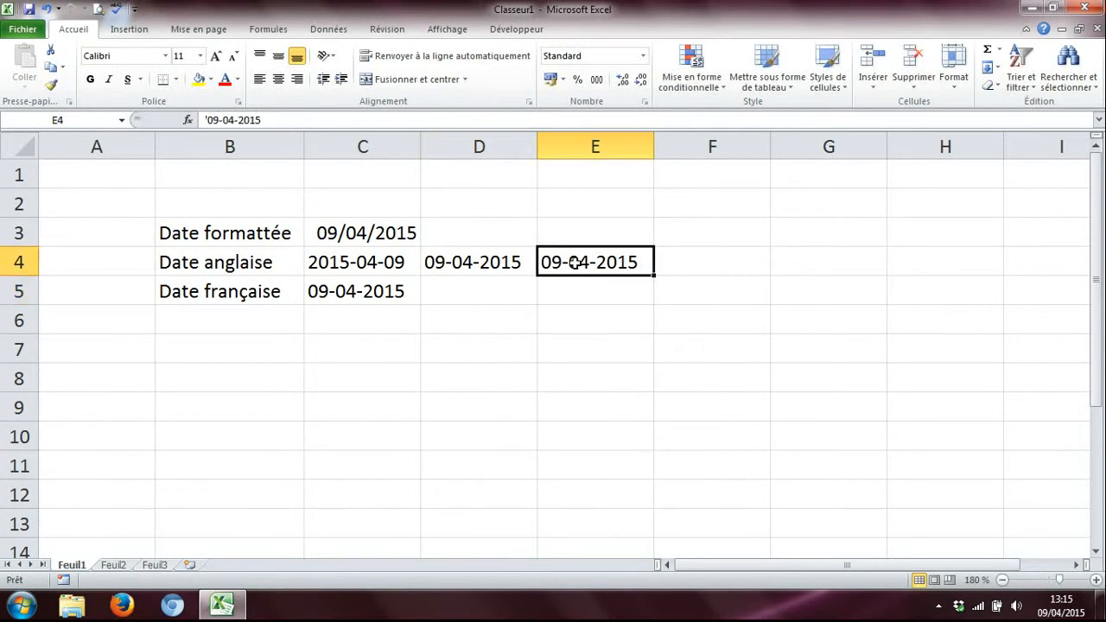
{"action": "left_click", "coordinate": [350, 292]}
Copy the full CONCATENER formula text from D4 and paste it into D5, beside the French-format date.
{"action": "left_click", "coordinate": [470, 258]}
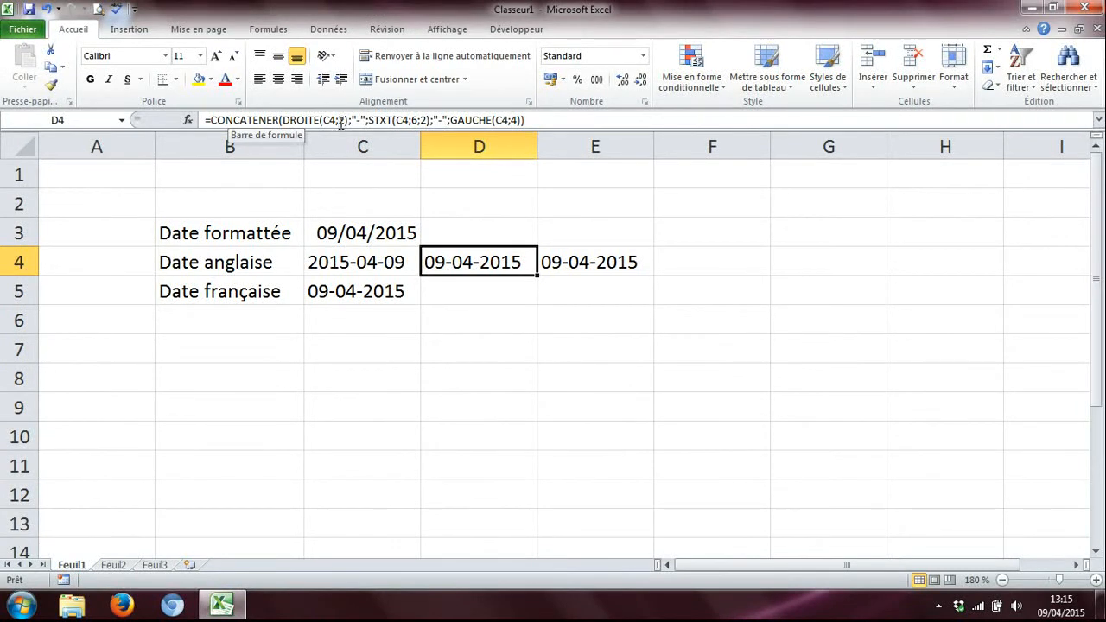
{"action": "left_click_drag", "start_coordinate": [546, 120], "coordinate": [204, 120]}
{"action": "key", "text": "ctrl+c"}
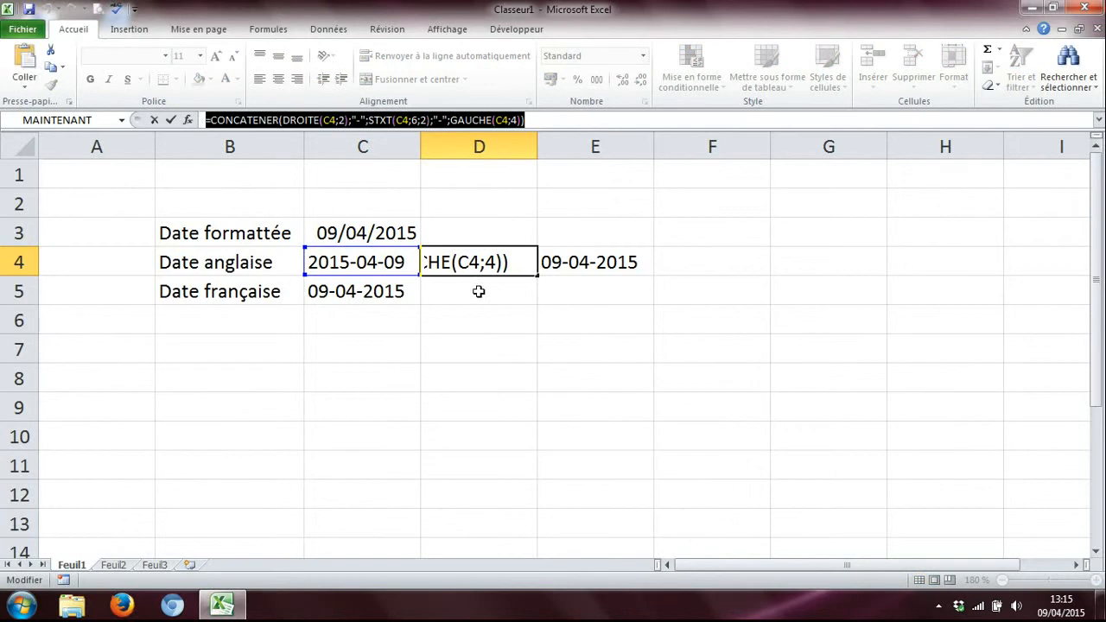
{"action": "key", "text": "Escape"}
{"action": "left_click", "coordinate": [477, 290]}
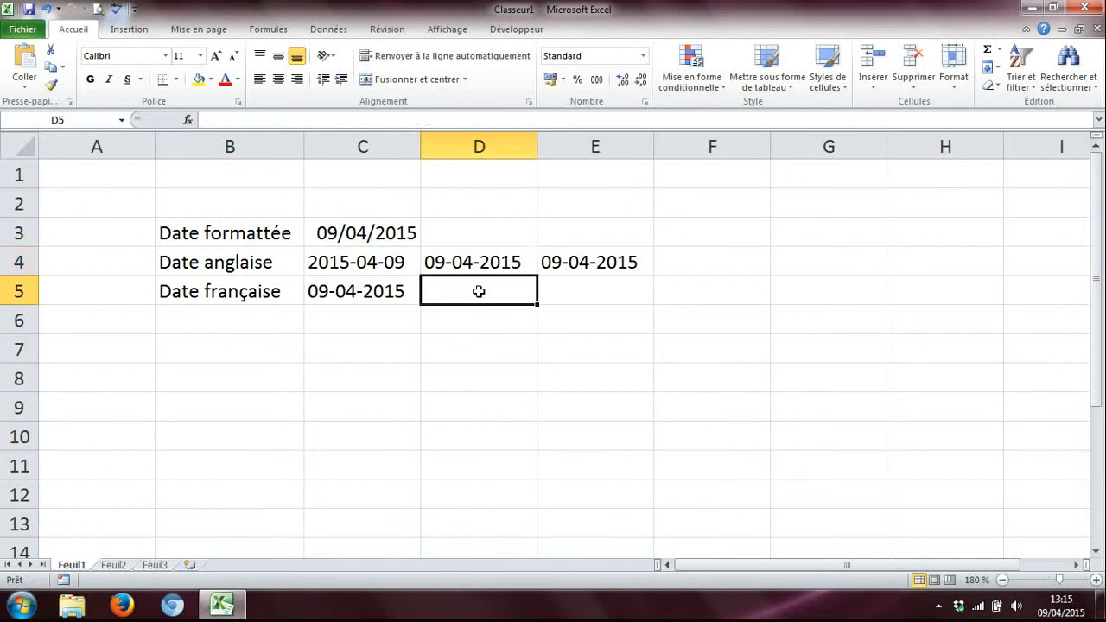
{"action": "left_click", "coordinate": [357, 120]}
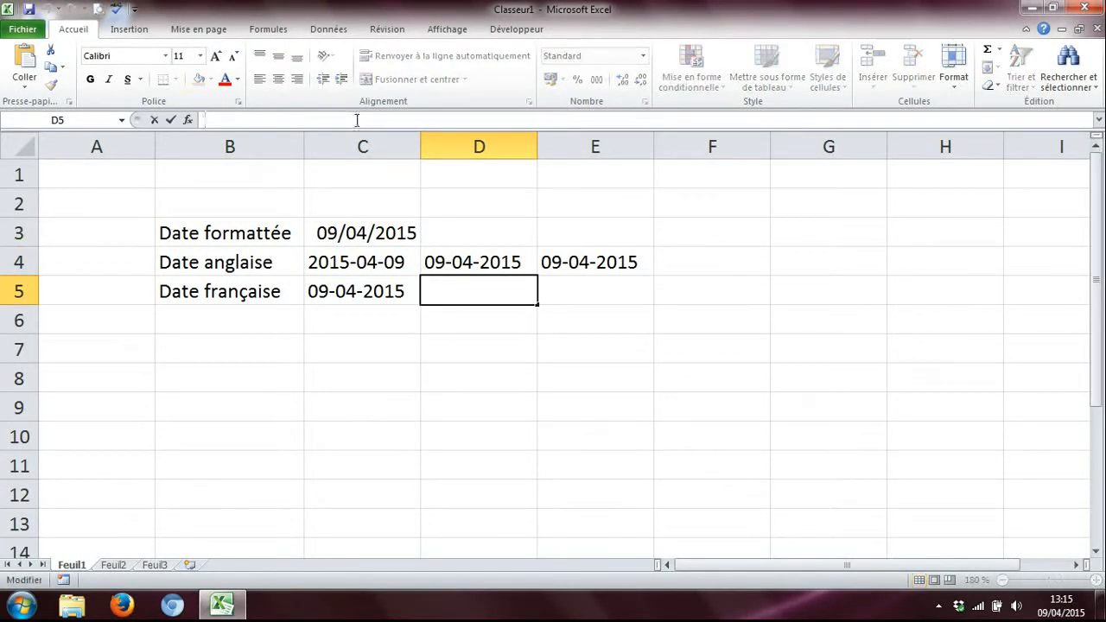
{"action": "key", "text": "ctrl+v"}
Redirect the DROITE, STXT and GAUCHE references in D5's formula to cell C5.
{"action": "left_click", "coordinate": [329, 120]}
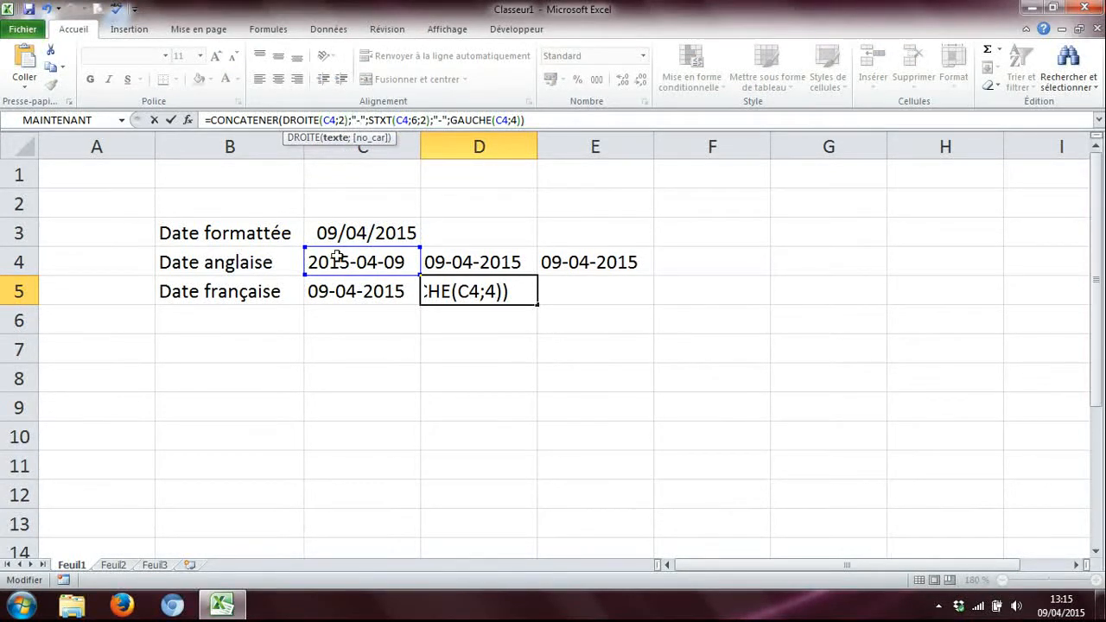
{"action": "left_click_drag", "start_coordinate": [373, 244], "coordinate": [379, 291]}
{"action": "left_click_drag", "start_coordinate": [378, 250], "coordinate": [372, 285]}
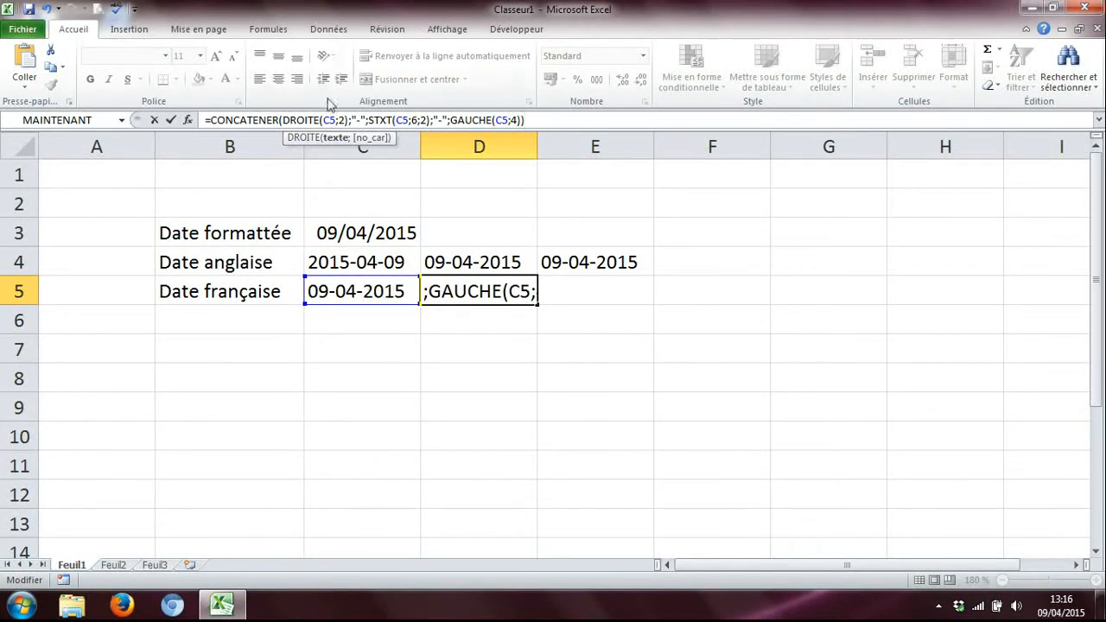
Set the character count to 4 for DROITE and to 2 for GAUCHE in D5's formula.
{"action": "left_click", "coordinate": [341, 120]}
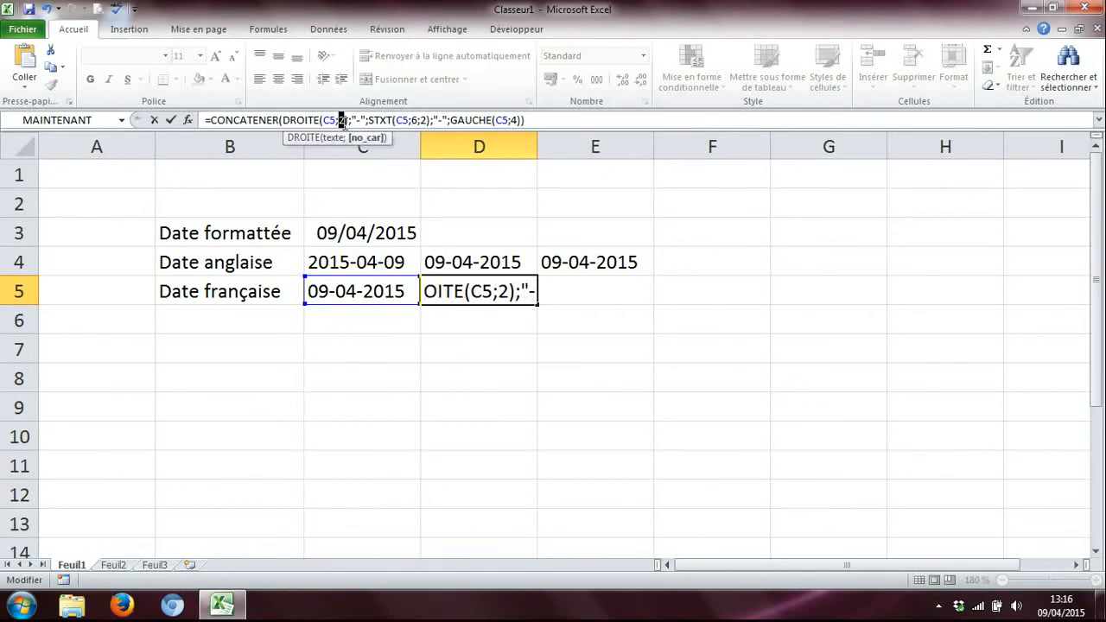
{"action": "type", "text": "4"}
{"action": "left_click", "coordinate": [521, 120]}
{"action": "type", "text": ")"}
{"action": "type", "text": "2"}
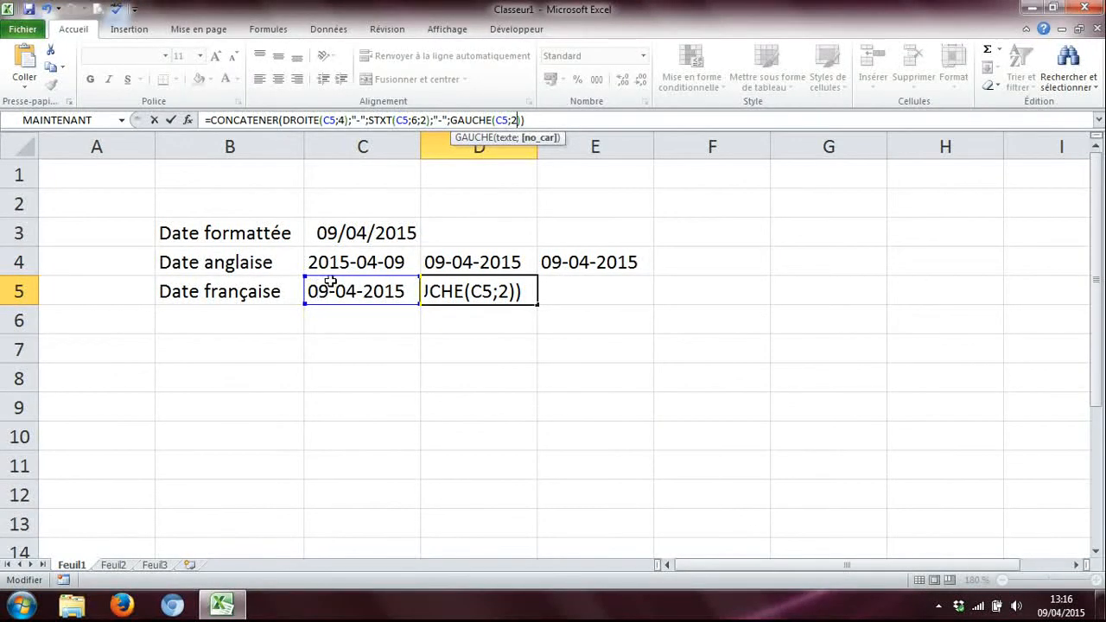
Set the STXT start position to 4 in D5's formula to extract the month from the French-format date.
{"action": "left_click", "coordinate": [416, 120]}
{"action": "key", "text": "BackSpace"}
{"action": "type", "text": "4"}
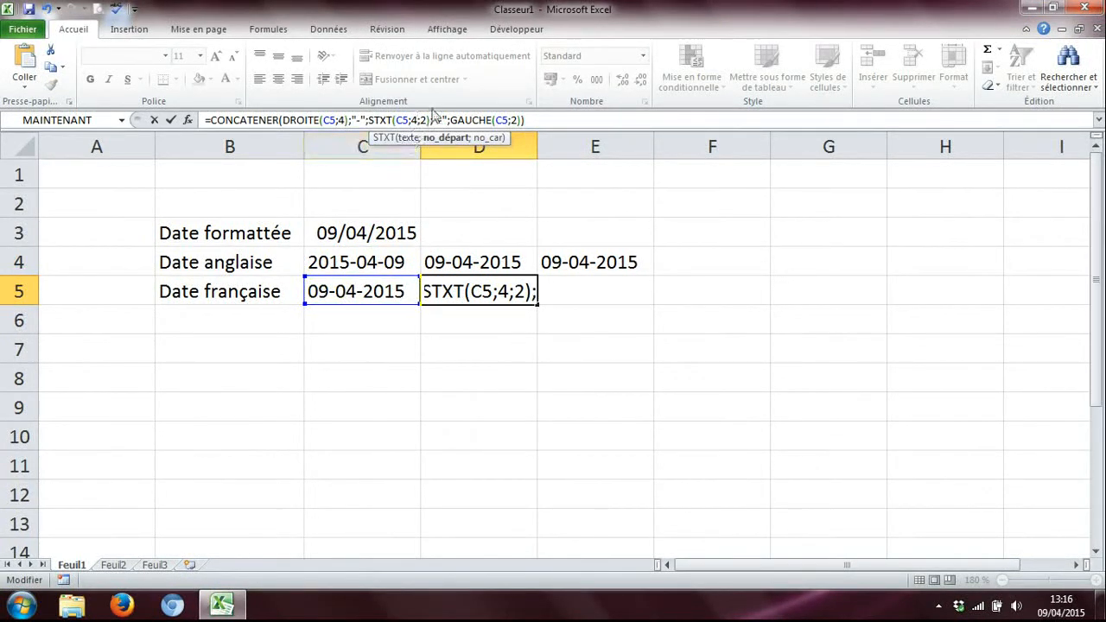
Confirm D5's date-conversion formula and compare its result with the English-format text date in C4.
{"action": "key", "text": "Return"}
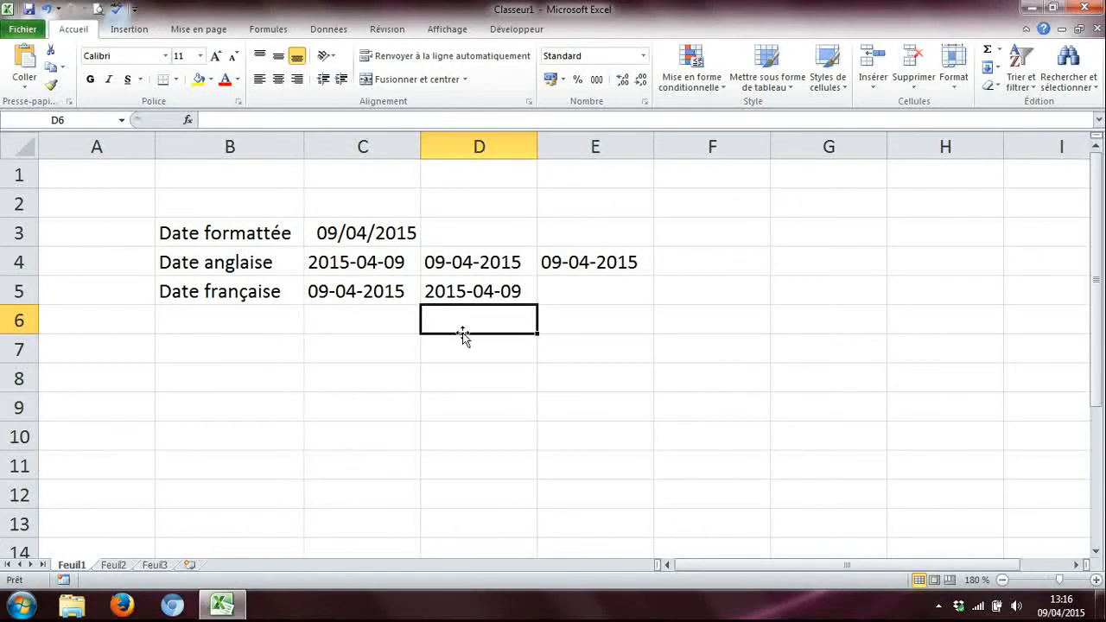
{"action": "left_click", "coordinate": [447, 288]}
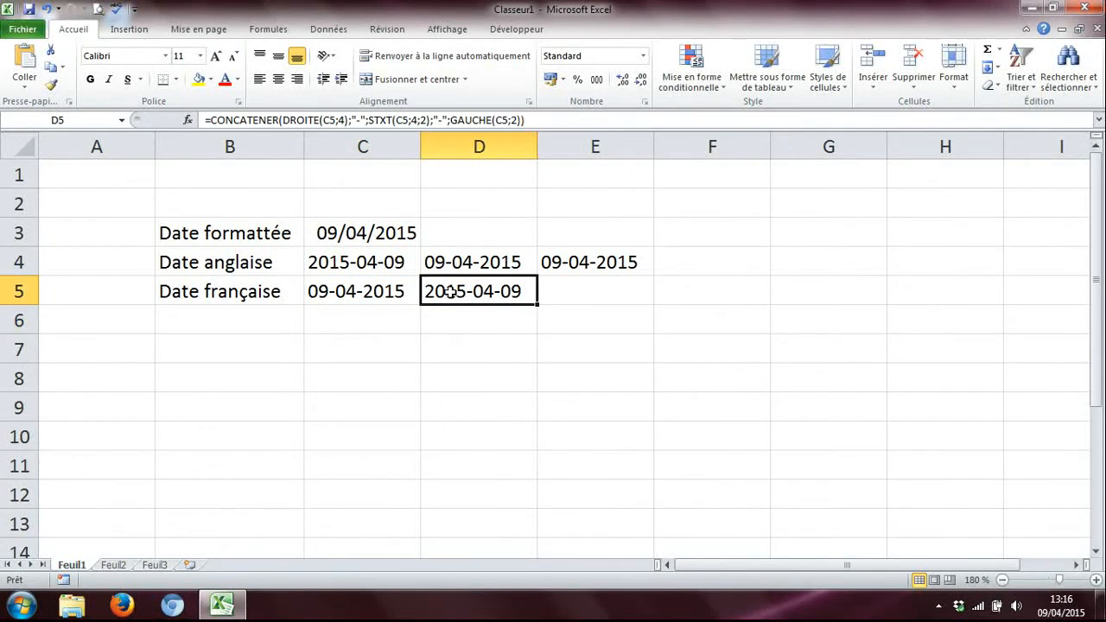
{"action": "left_click", "coordinate": [398, 268]}
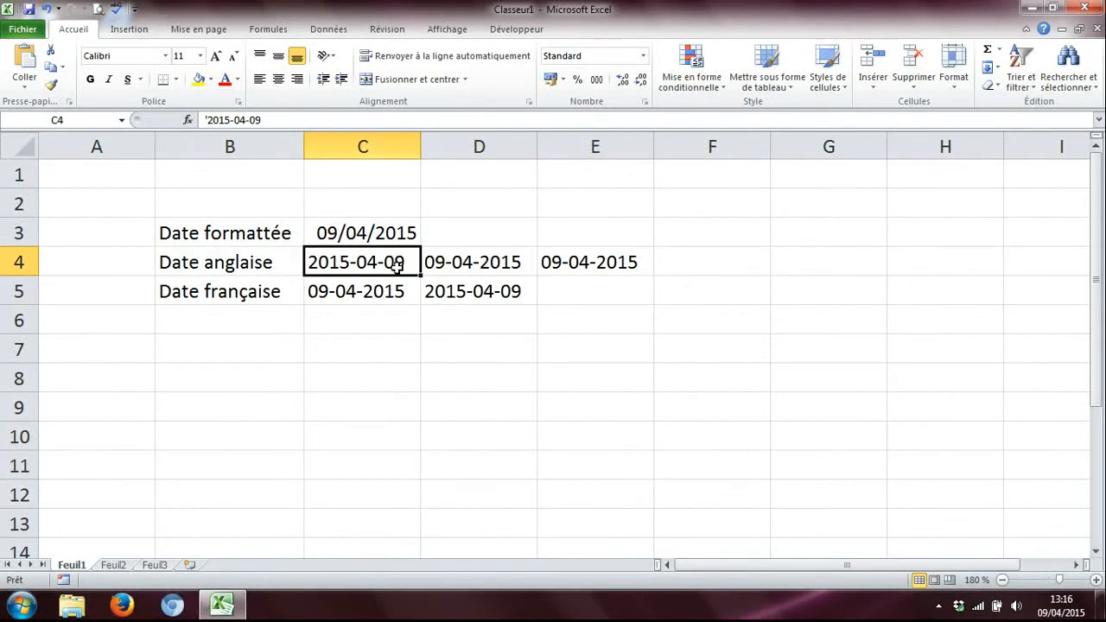
Copy the converted date in D5 and paste it as values only into E5.
{"action": "left_click", "coordinate": [451, 291]}
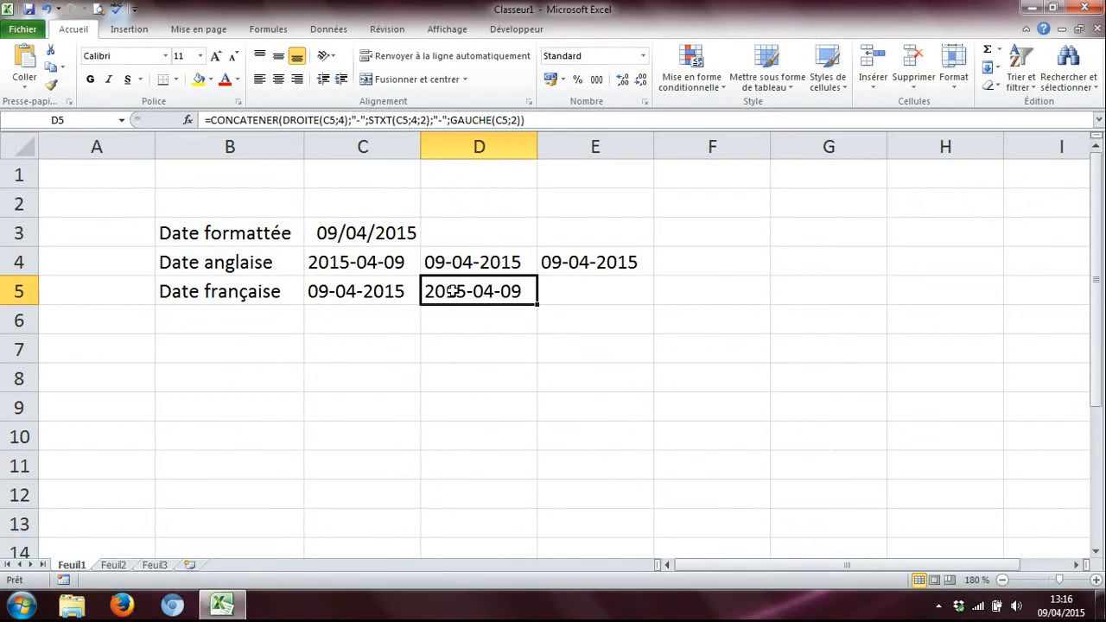
{"action": "right_click", "coordinate": [451, 291]}
{"action": "left_click", "coordinate": [471, 316]}
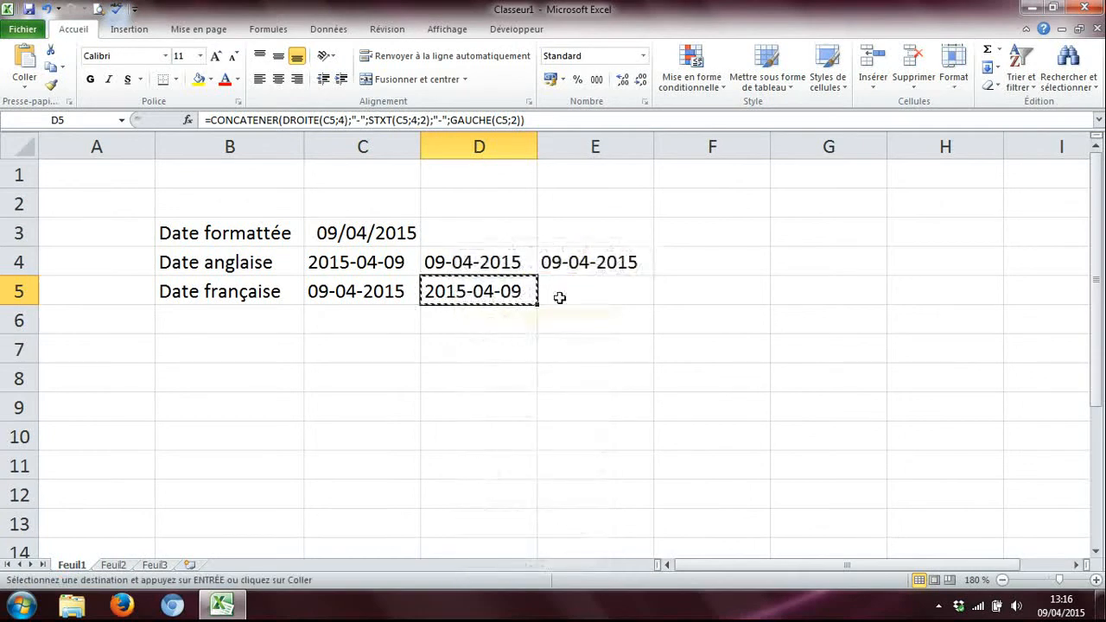
{"action": "left_click", "coordinate": [557, 293]}
{"action": "right_click", "coordinate": [561, 292]}
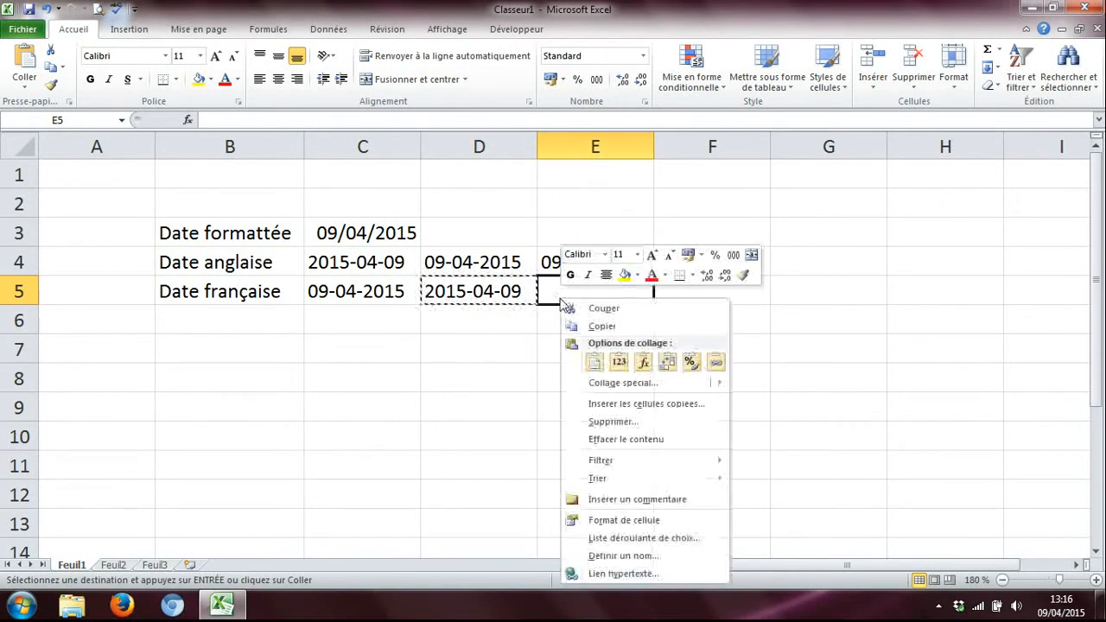
{"action": "left_click", "coordinate": [619, 365]}
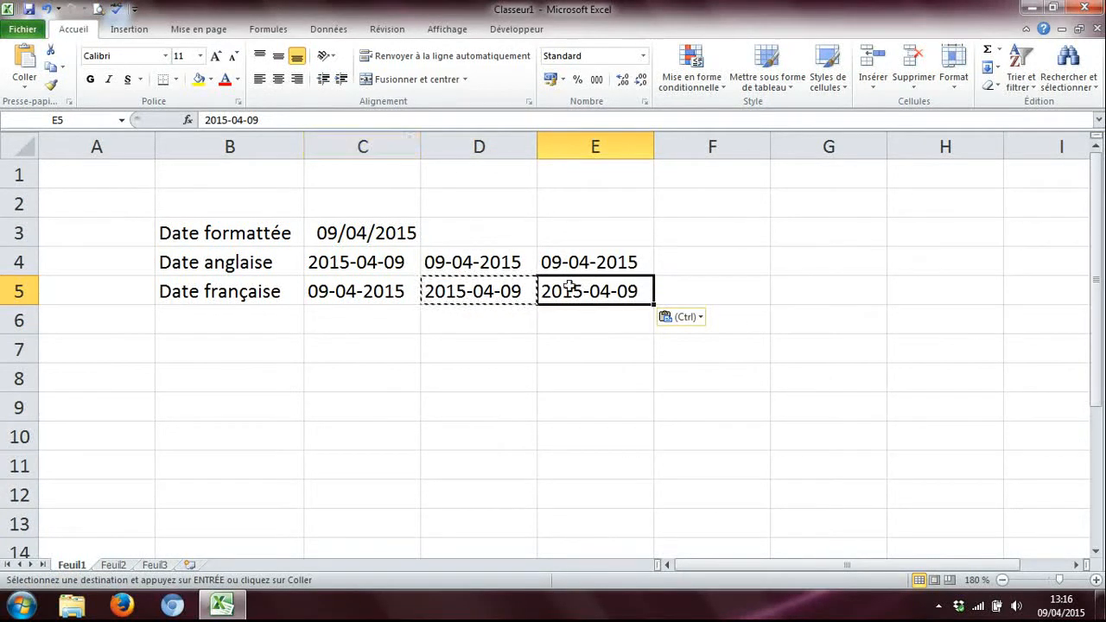
Undo the values-only paste in E5 and redo it.
{"action": "left_click", "coordinate": [711, 288]}
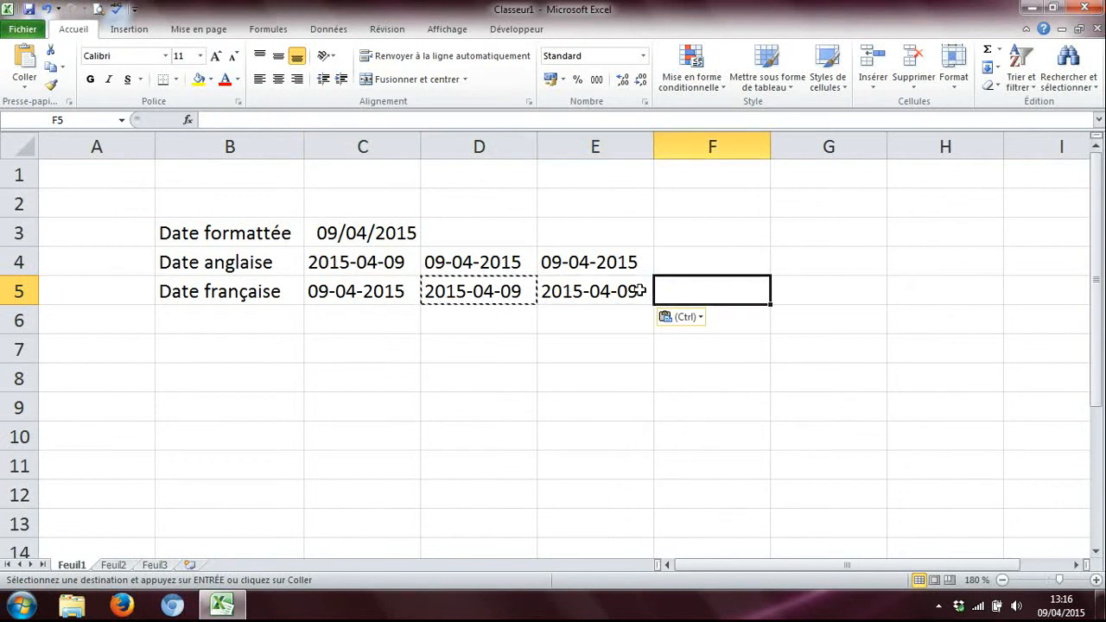
{"action": "left_click", "coordinate": [639, 291]}
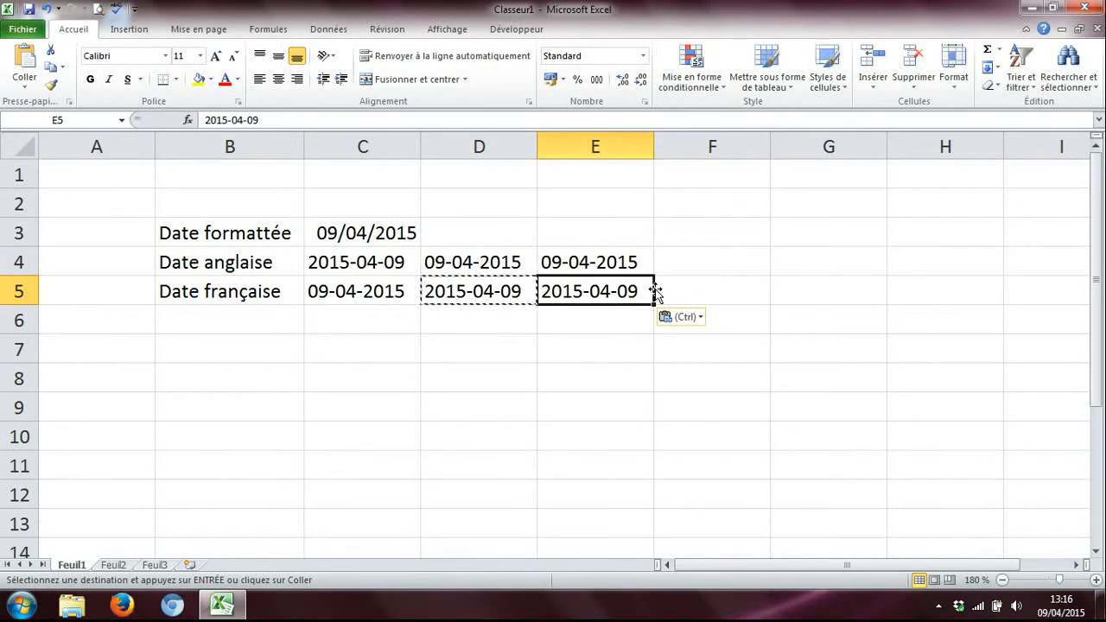
{"action": "key", "text": "ctrl+z"}
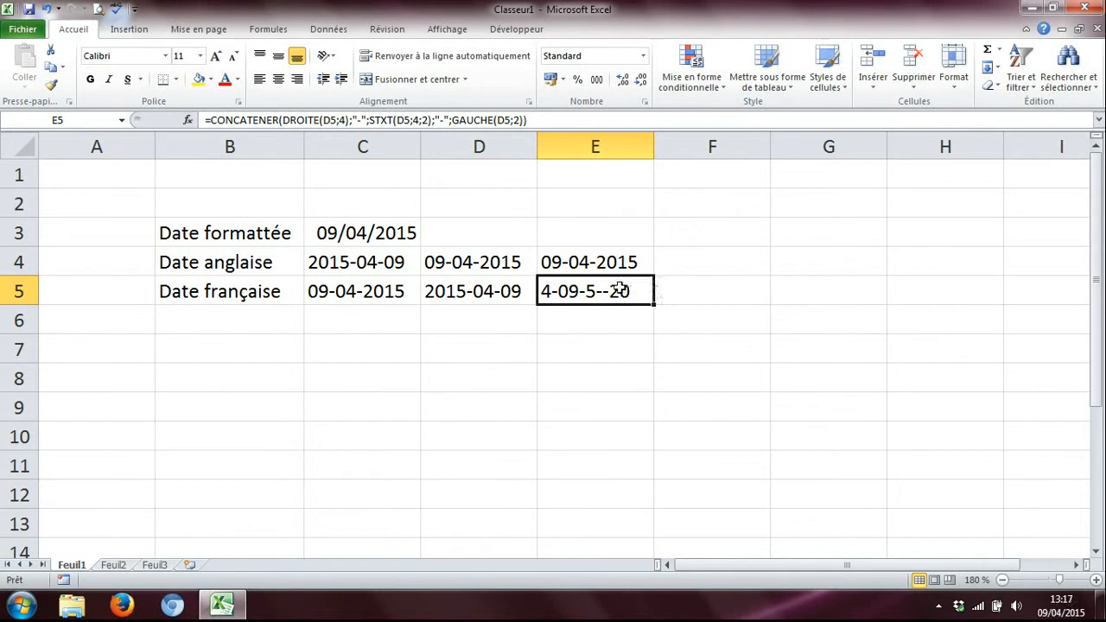
{"action": "key", "text": "ctrl+y"}
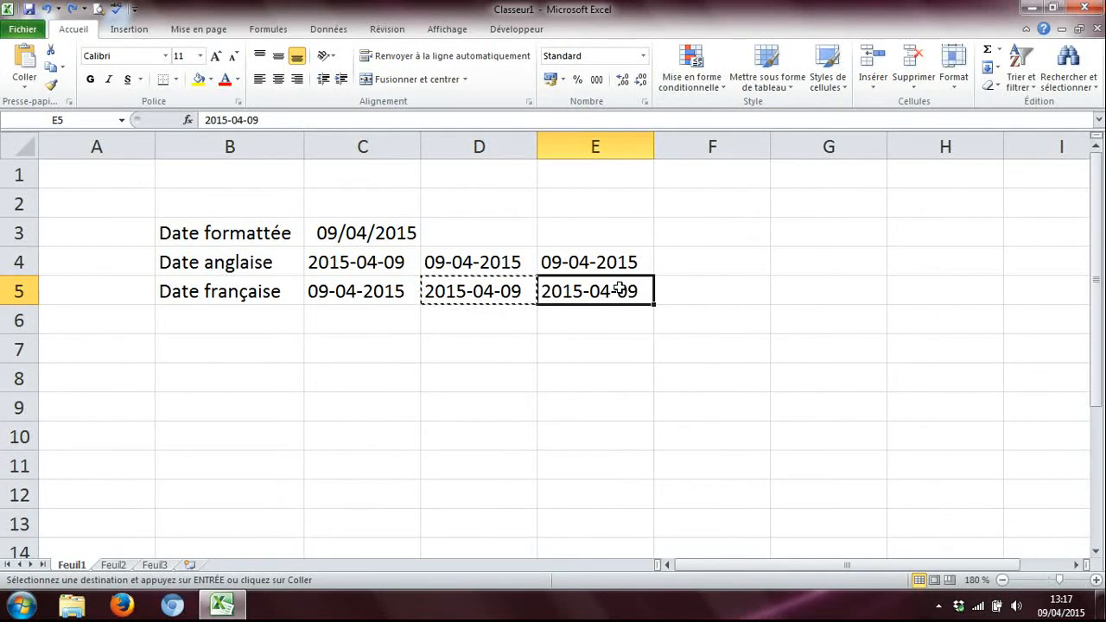
Add a leading apostrophe to the pasted date in E5 so it is stored as '2015-04-09.
{"action": "double_click", "coordinate": [615, 291]}
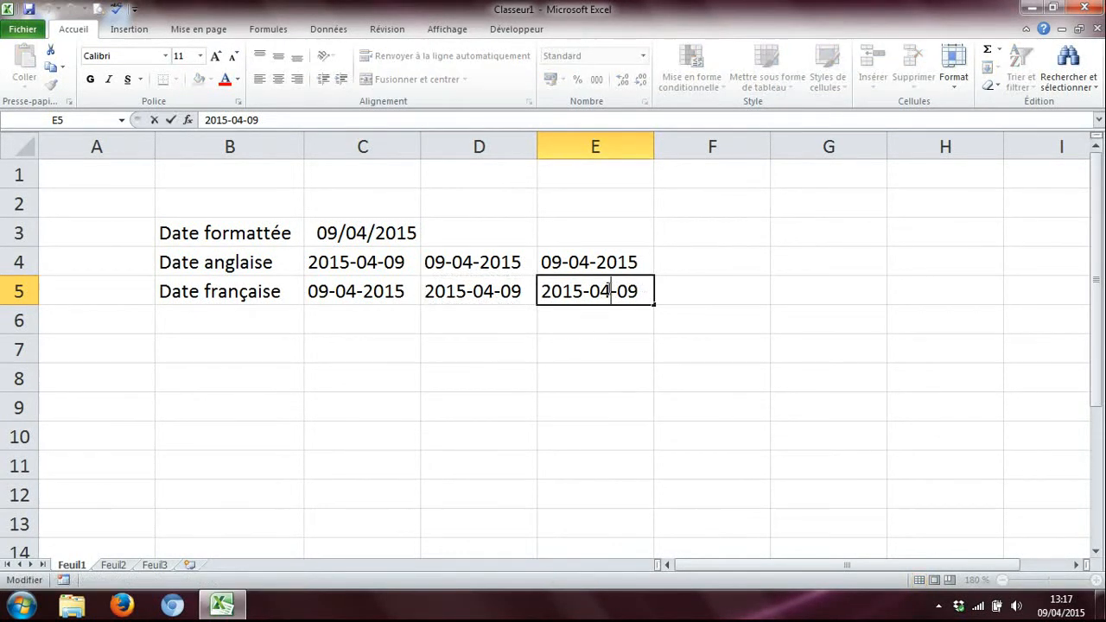
{"action": "key", "text": "Home"}
{"action": "type", "text": "'"}
{"action": "key", "text": "Return"}
{"action": "left_click", "coordinate": [609, 290]}
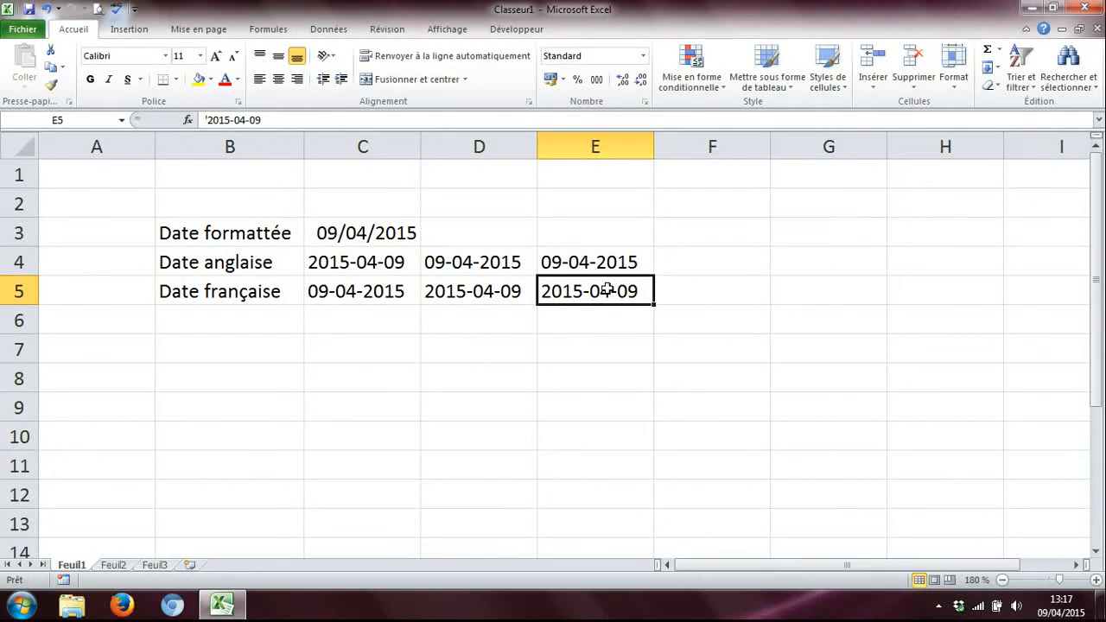
Compare the stored contents of E5 and E4 with the original text dates in C4 and C5.
{"action": "left_click", "coordinate": [366, 263]}
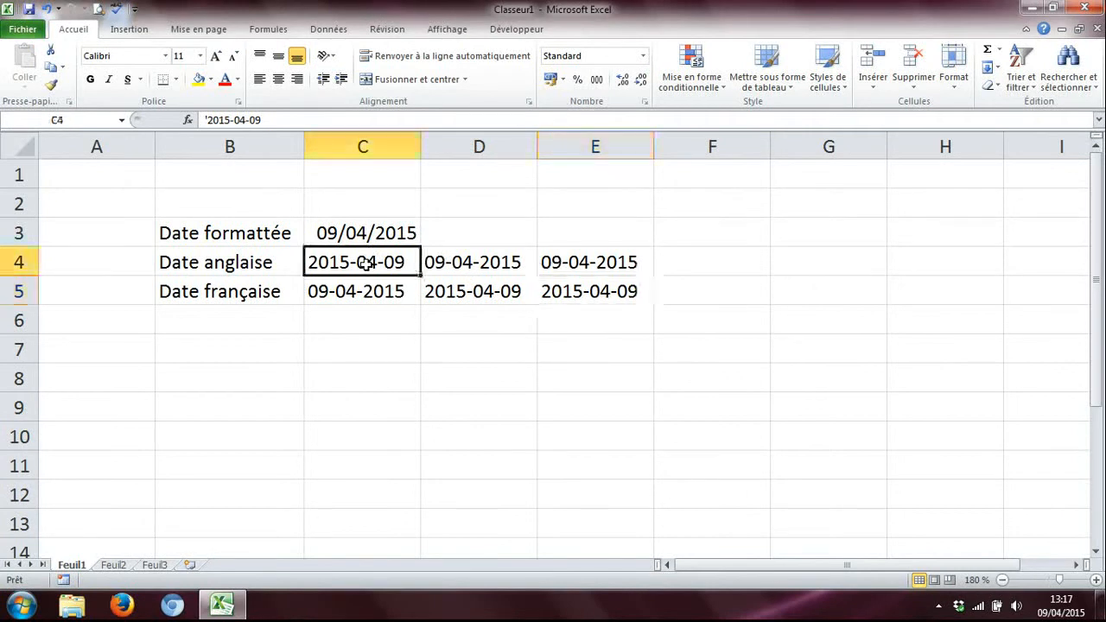
{"action": "left_click", "coordinate": [596, 294]}
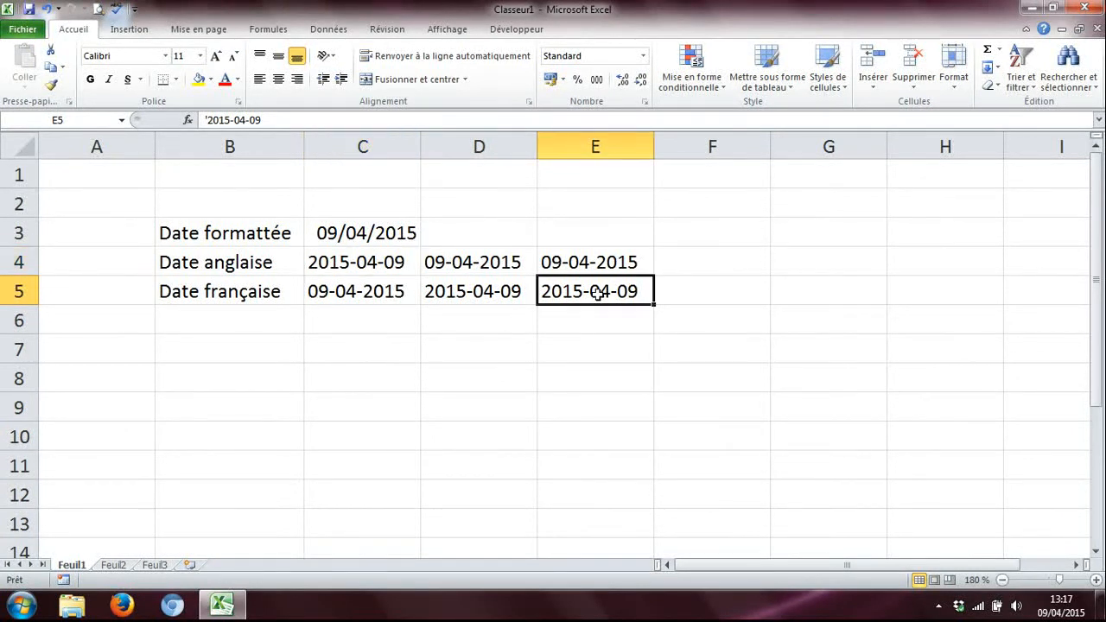
{"action": "left_click", "coordinate": [381, 291]}
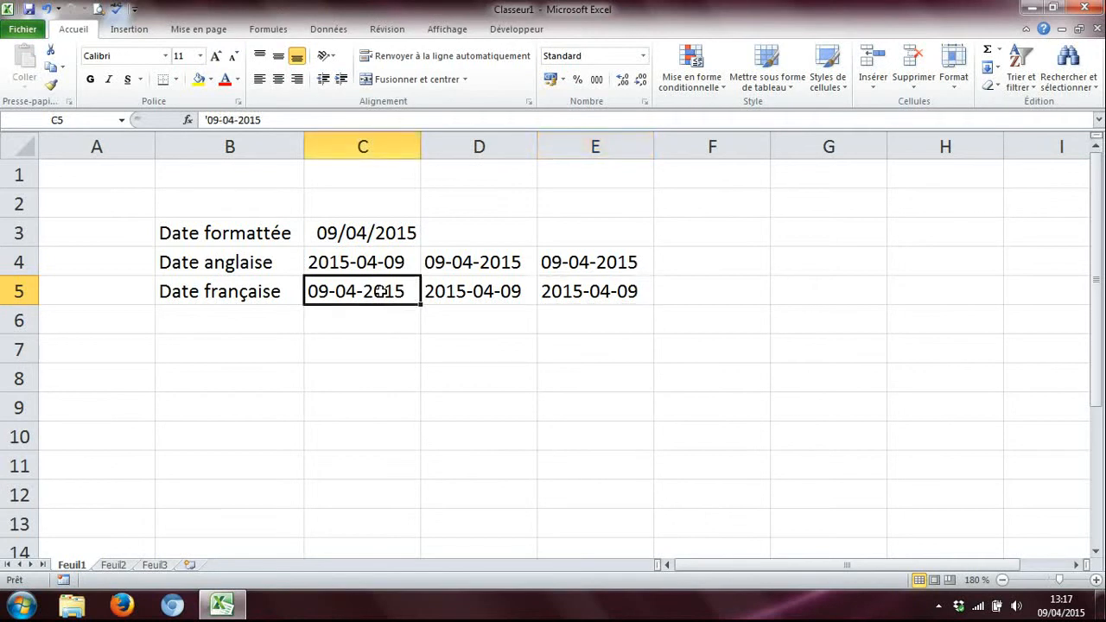
{"action": "left_click", "coordinate": [571, 292]}
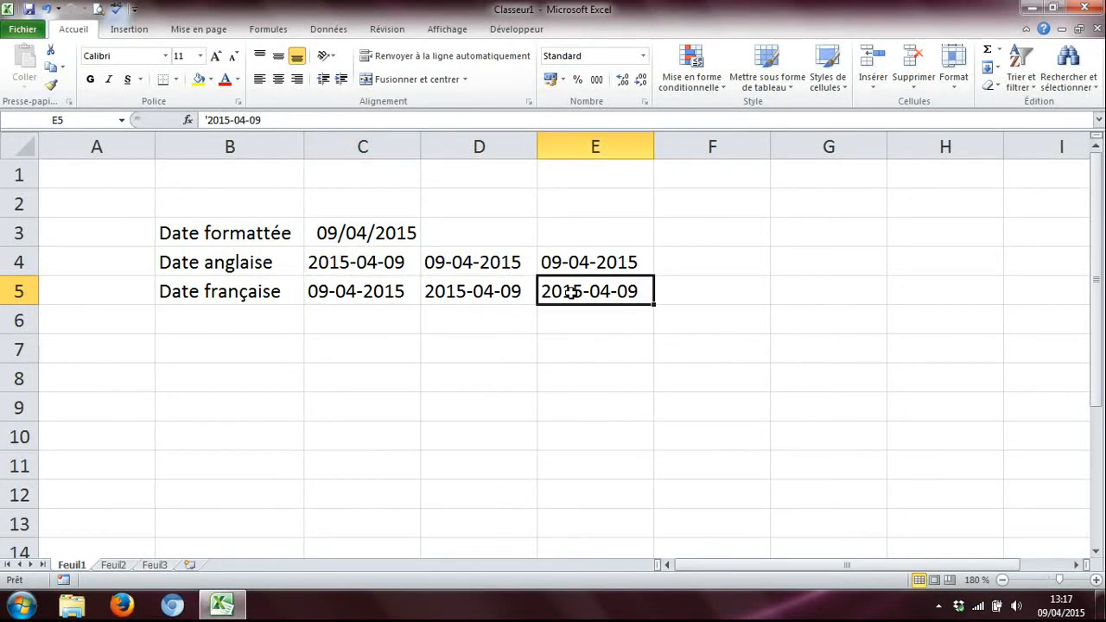
{"action": "left_click", "coordinate": [358, 263]}
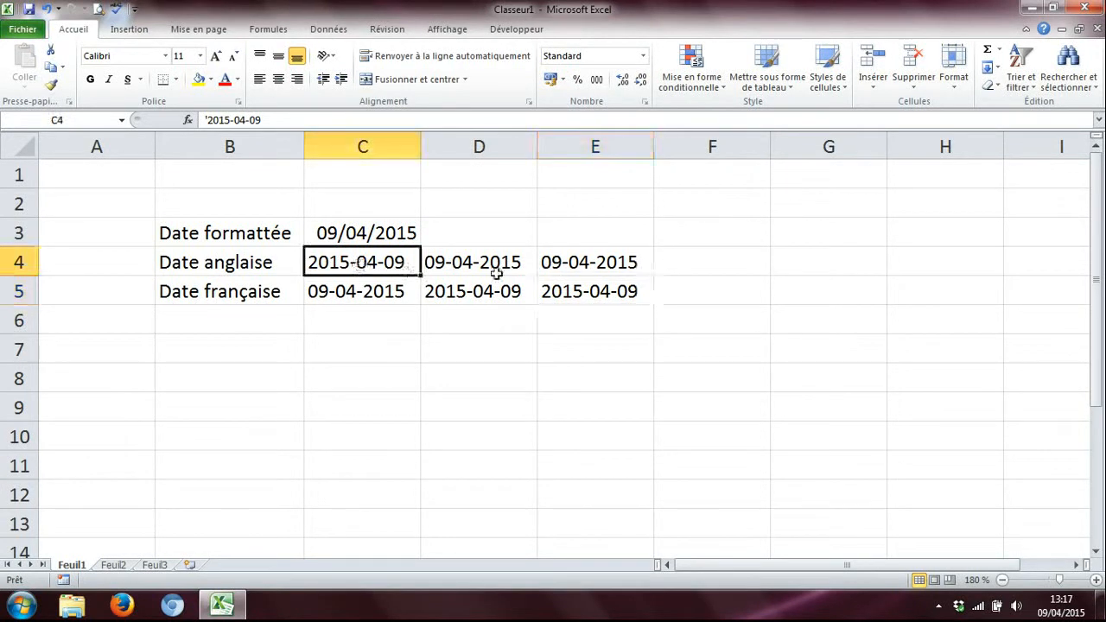
{"action": "left_click", "coordinate": [587, 262]}
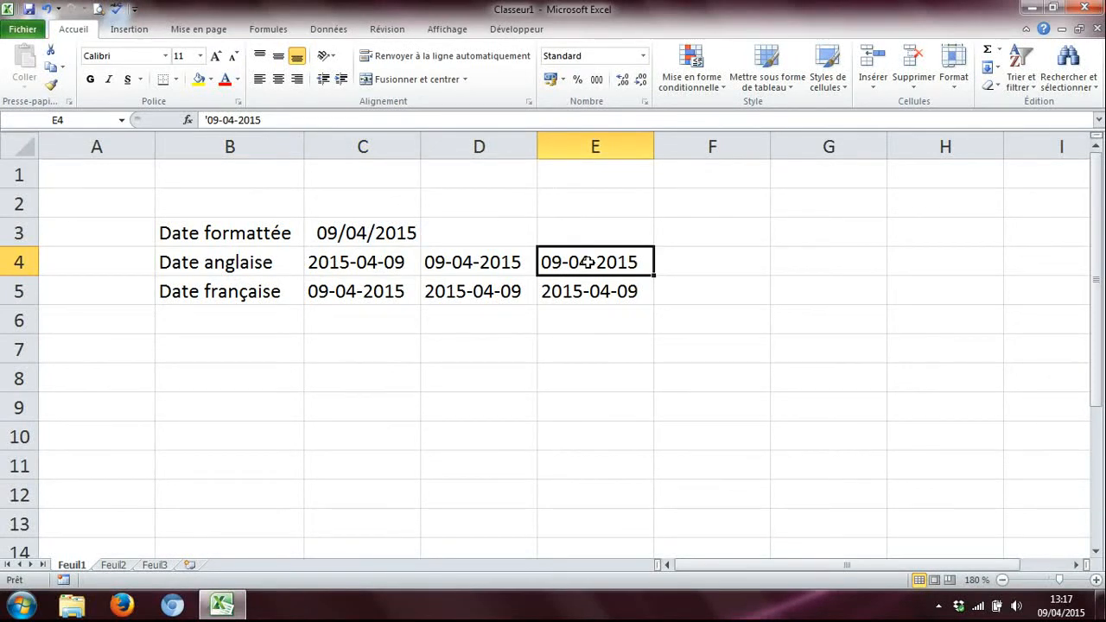
{"action": "left_click", "coordinate": [939, 613]}
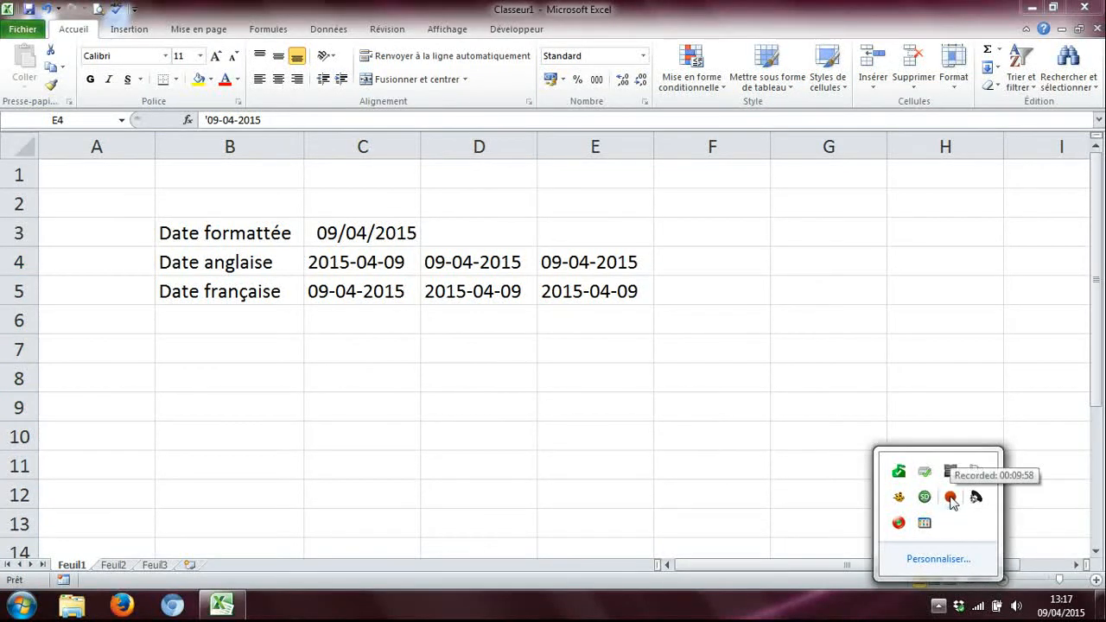